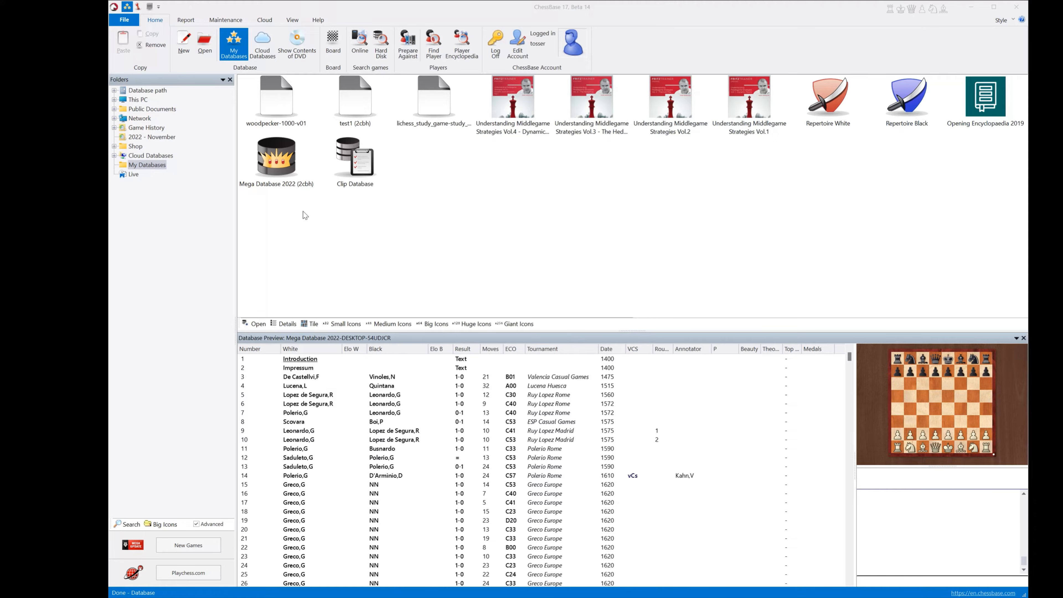
- Open the search filter for Mega Database 2022 and examine the advanced criteria for annotations, position, medals, material and manoeuvres
{"action": "right_click", "coordinate": [279, 178]}
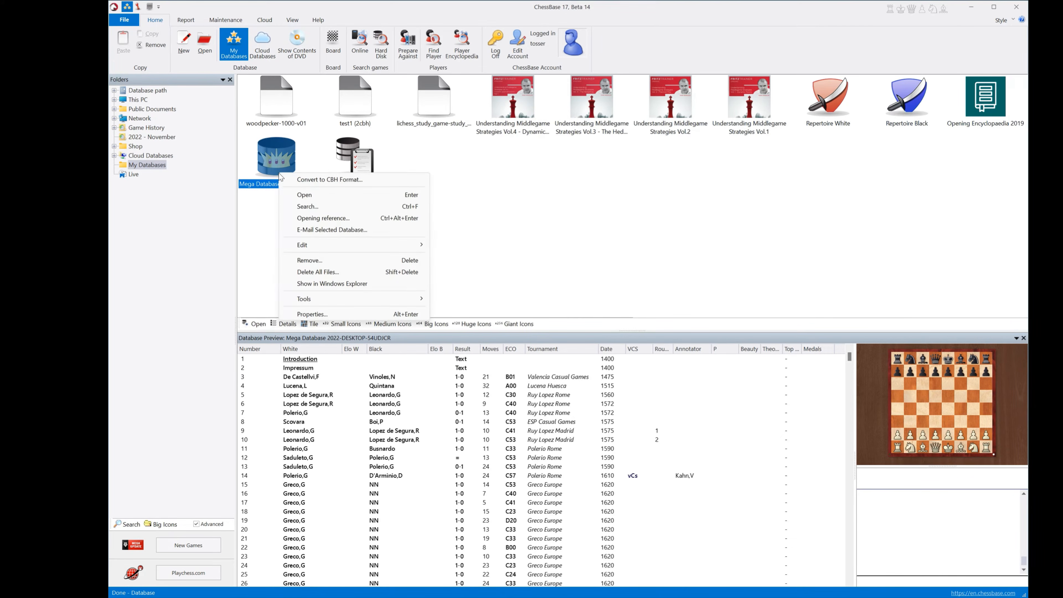
{"action": "left_click", "coordinate": [294, 207]}
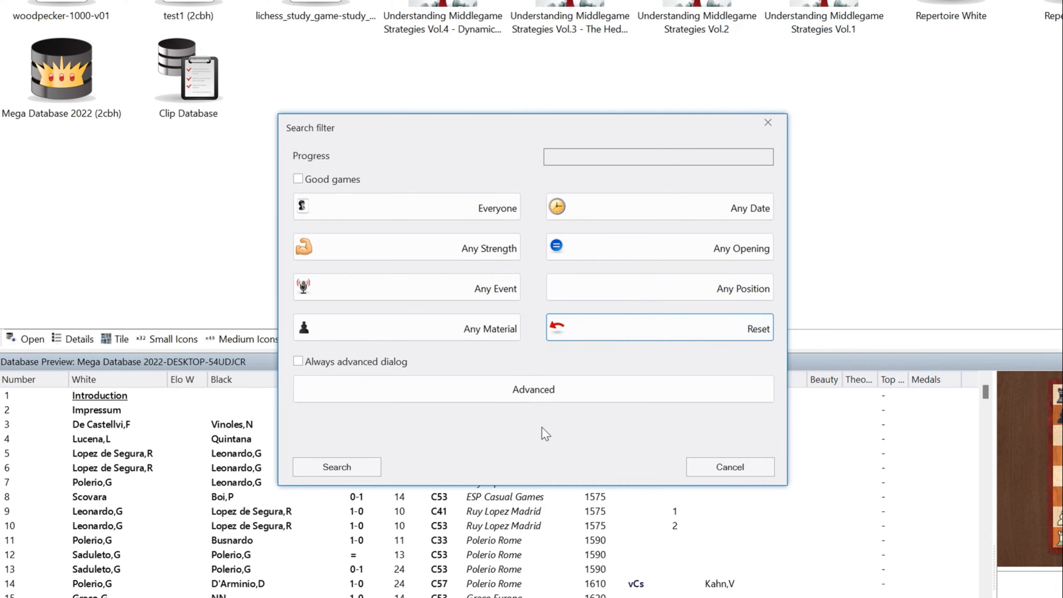
{"action": "left_click", "coordinate": [551, 403]}
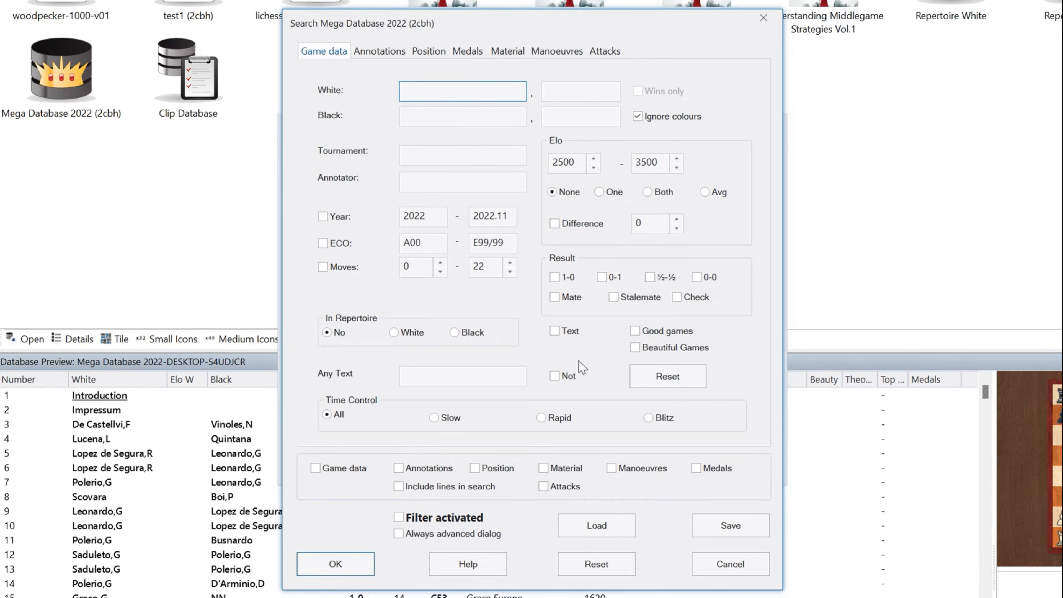
{"action": "left_click", "coordinate": [387, 50]}
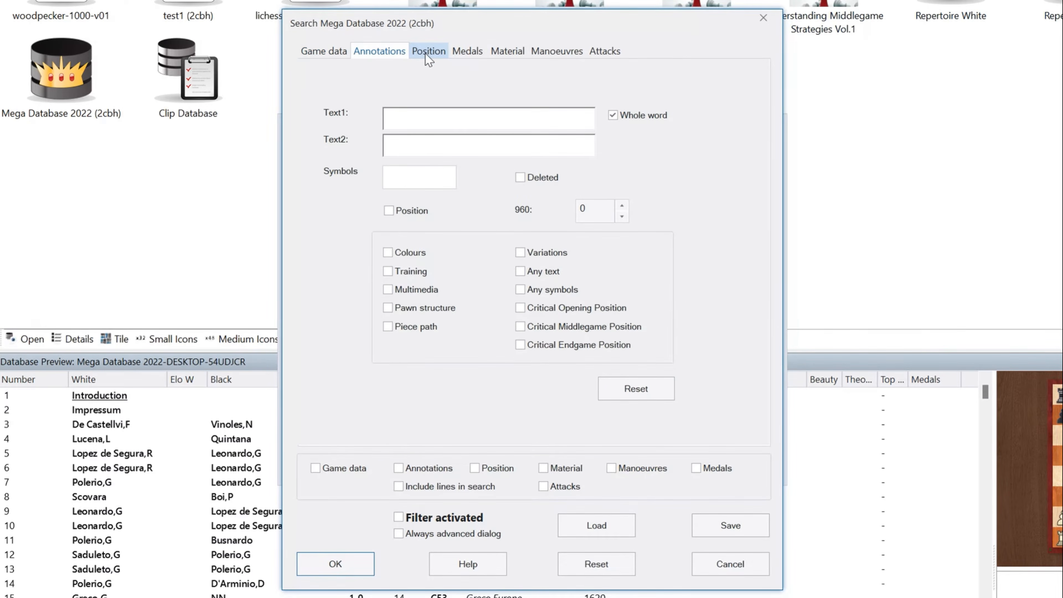
{"action": "left_click", "coordinate": [429, 51]}
{"action": "left_click", "coordinate": [466, 52]}
{"action": "left_click", "coordinate": [501, 52]}
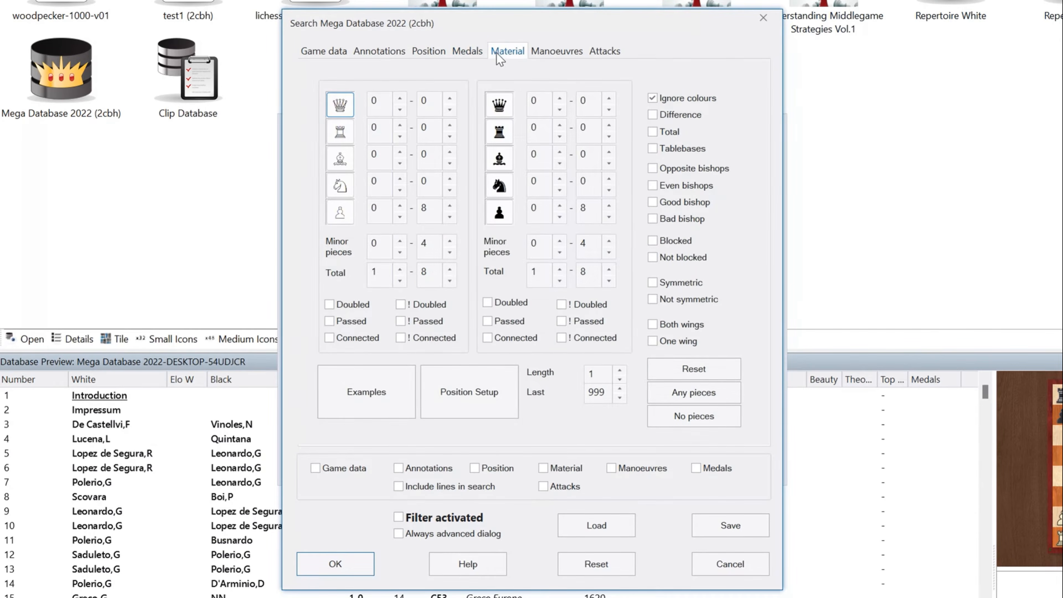
{"action": "left_click", "coordinate": [561, 54]}
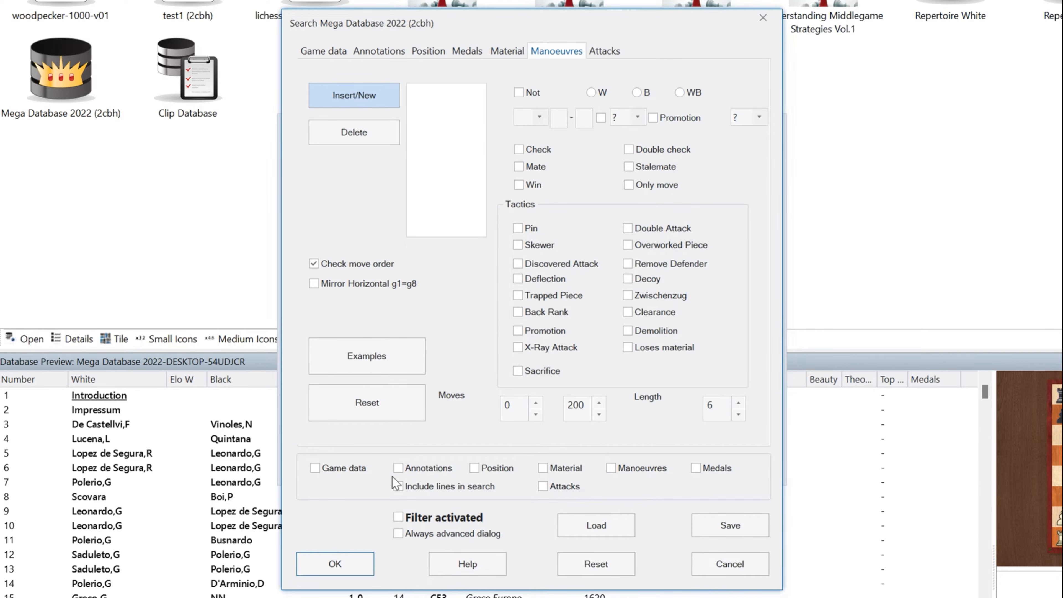
{"action": "left_click", "coordinate": [712, 564]}
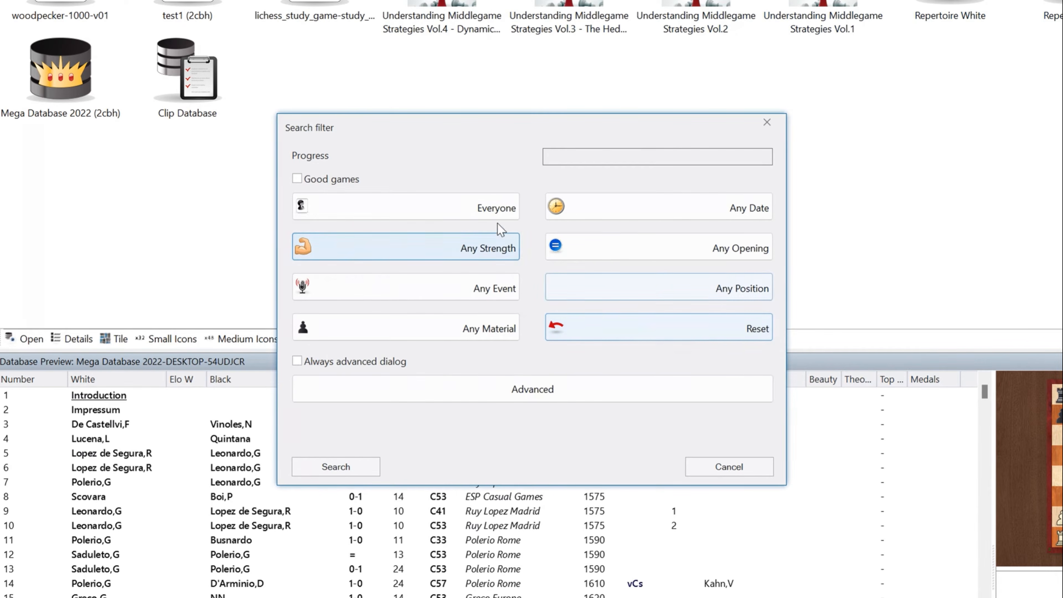
- Open the player filter and look up players matching "kasparov"
{"action": "left_click", "coordinate": [484, 216]}
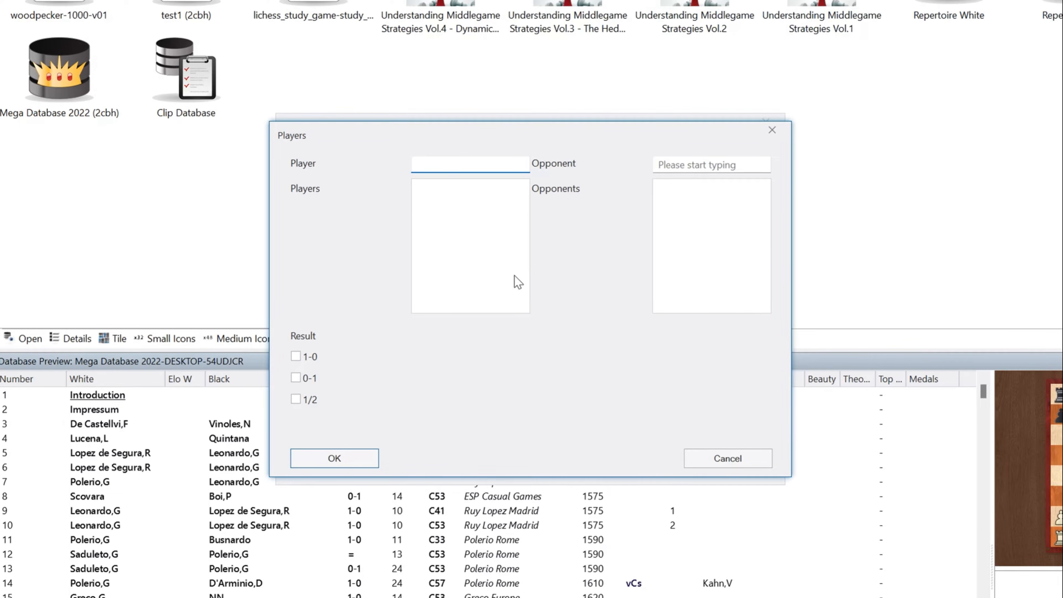
{"action": "type", "text": "kasparo"}
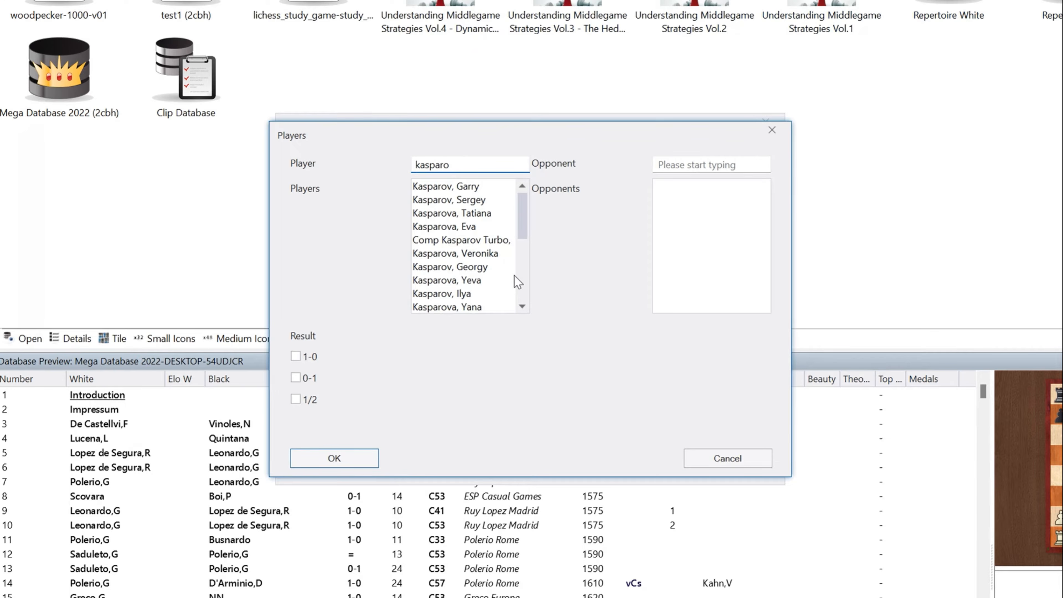
{"action": "type", "text": "v"}
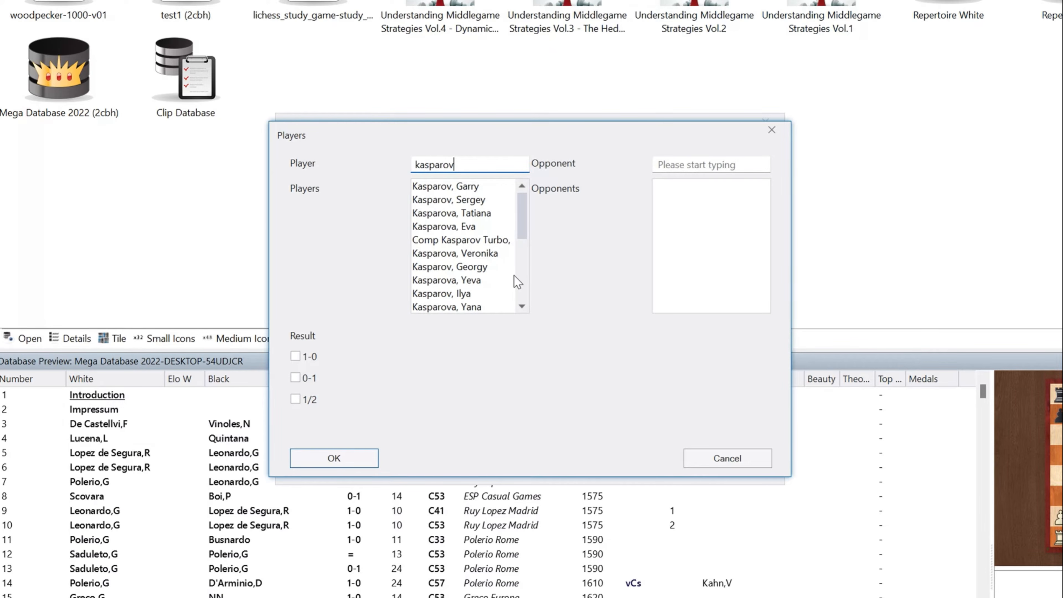
- Replace the entered player name with "fischer" and apply Fischer, Robert James as the player filter
{"action": "key", "text": "BackSpace"}
{"action": "key", "text": "BackSpace"}
{"action": "key", "text": "BackSpace"}
{"action": "key", "text": "BackSpace"}
{"action": "key", "text": "BackSpace"}
{"action": "key", "text": "BackSpace"}
{"action": "key", "text": "BackSpace"}
{"action": "key", "text": "BackSpace"}
{"action": "type", "text": "fischer"}
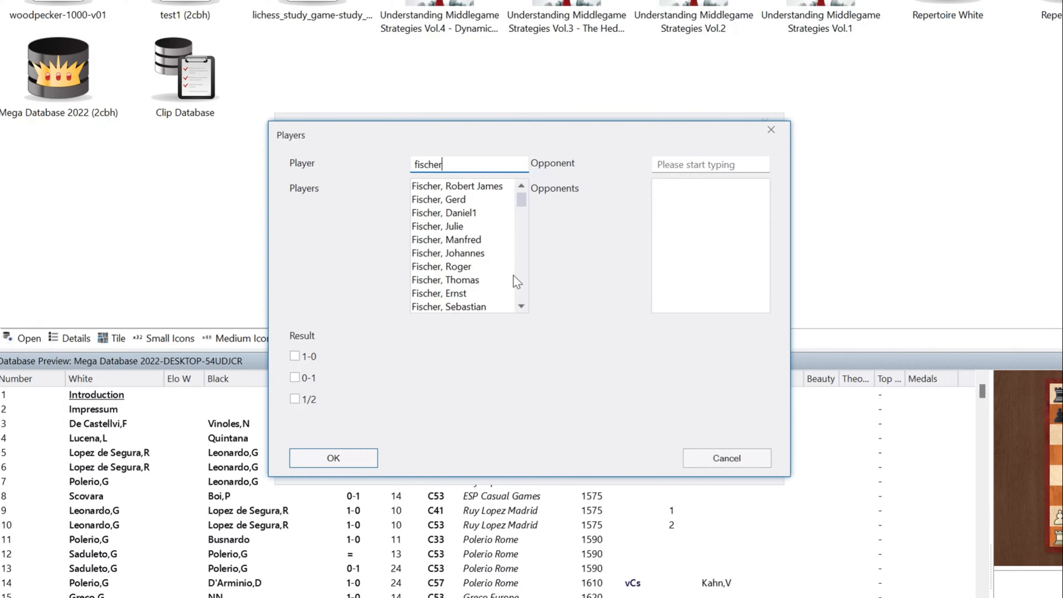
{"action": "left_click", "coordinate": [476, 189]}
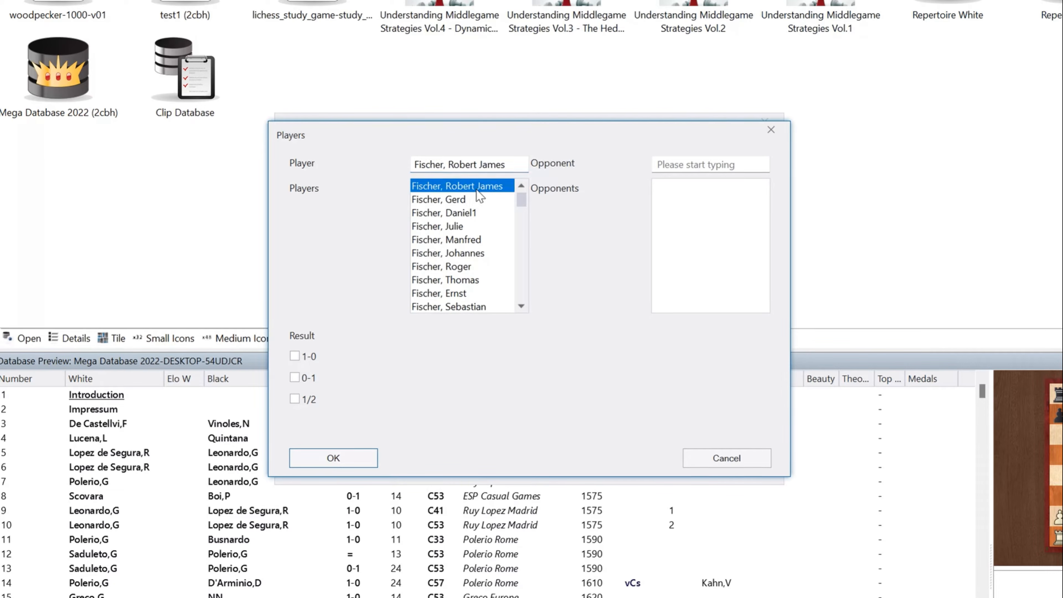
{"action": "left_click", "coordinate": [375, 461]}
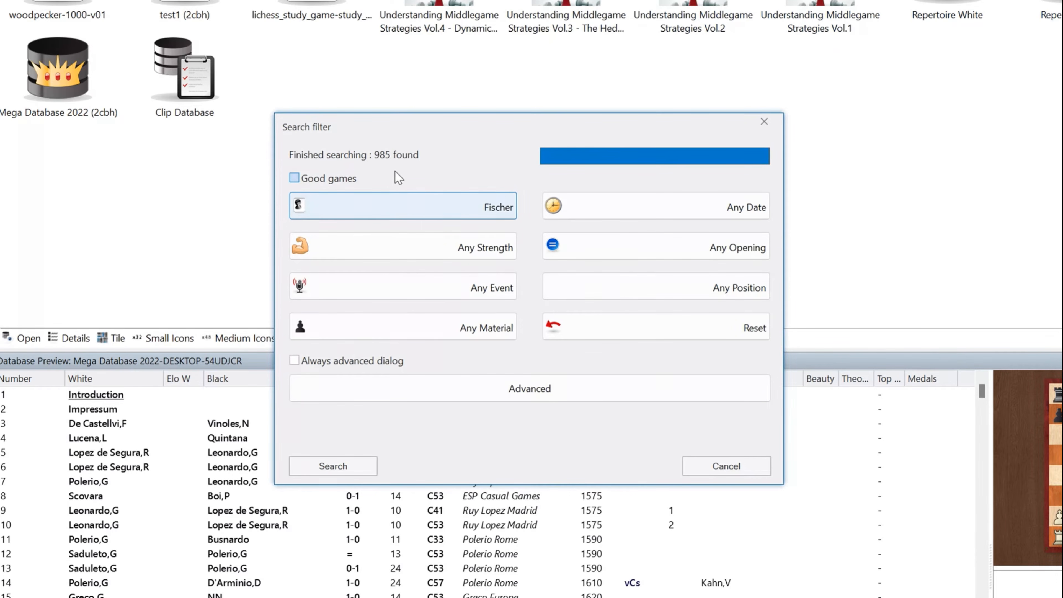
- Limit the search by date to the years 1960 to 1970
{"action": "left_click", "coordinate": [596, 204]}
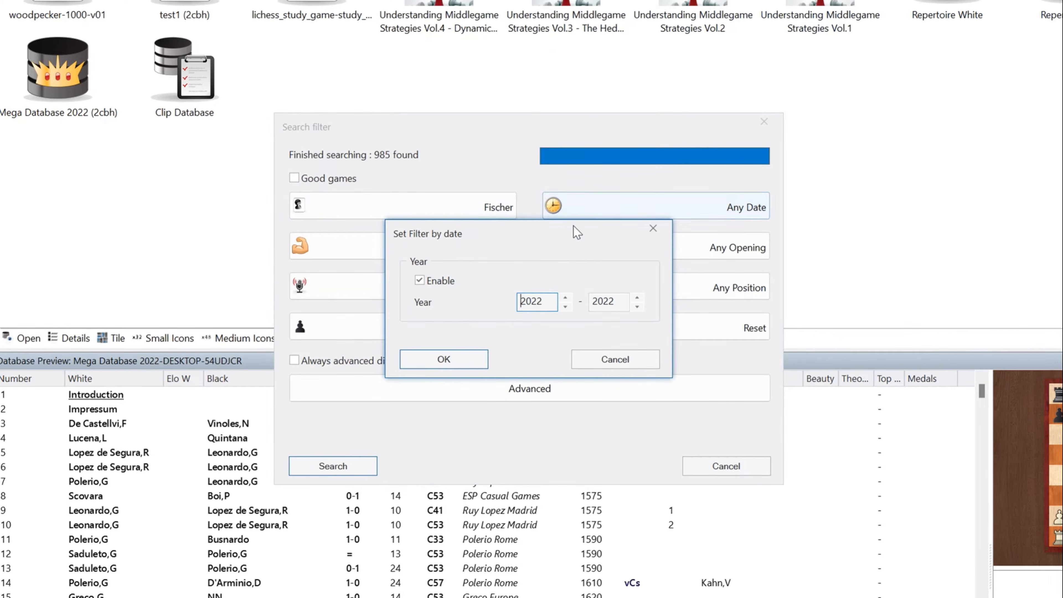
{"action": "left_click_drag", "start_coordinate": [540, 302], "coordinate": [515, 306]}
{"action": "type", "text": "1960"}
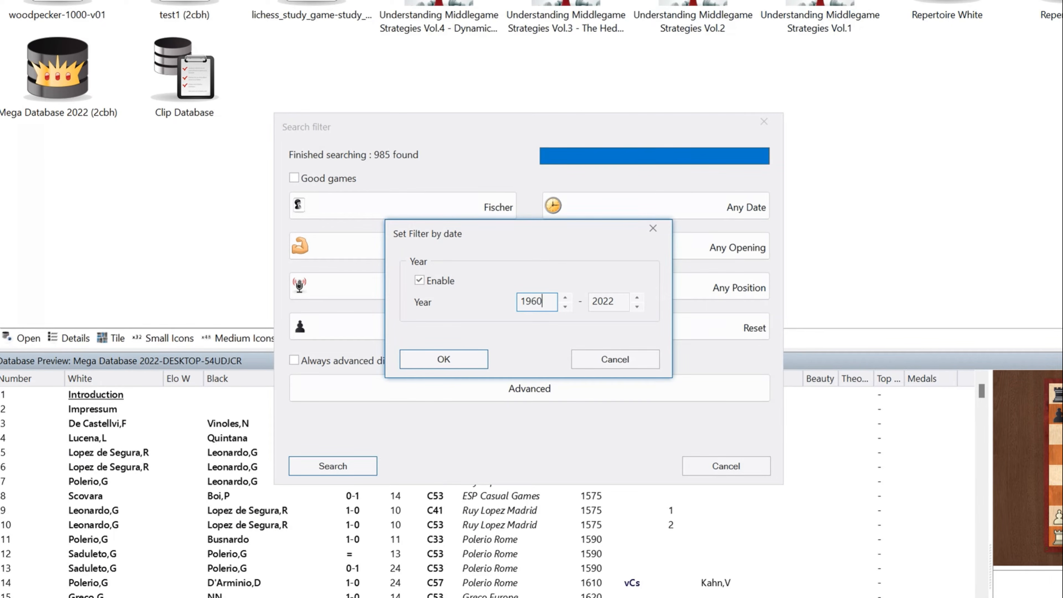
{"action": "double_click", "coordinate": [618, 301]}
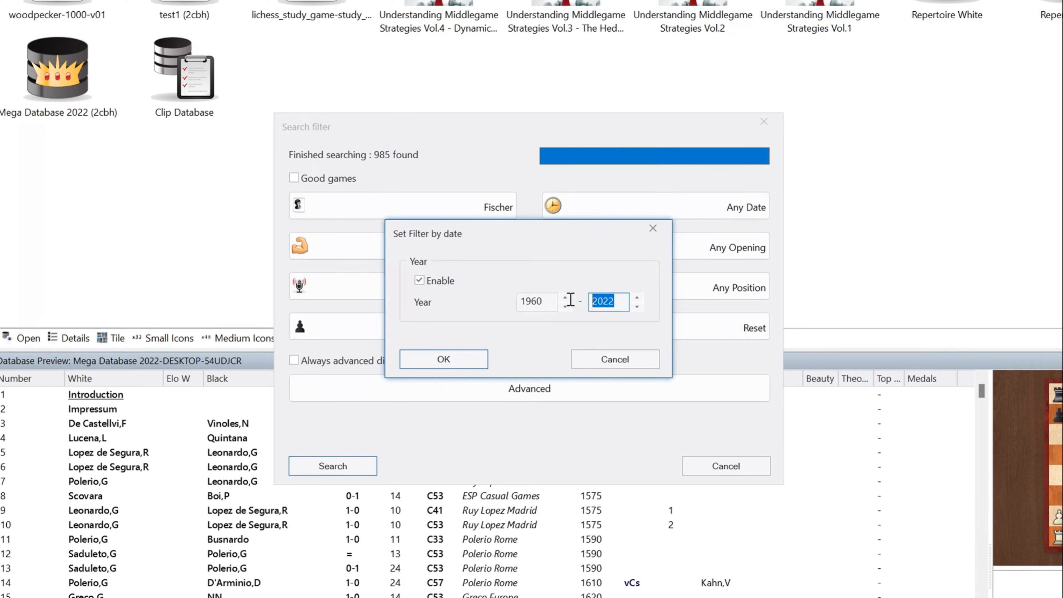
{"action": "type", "text": "1970"}
{"action": "left_click", "coordinate": [451, 361]}
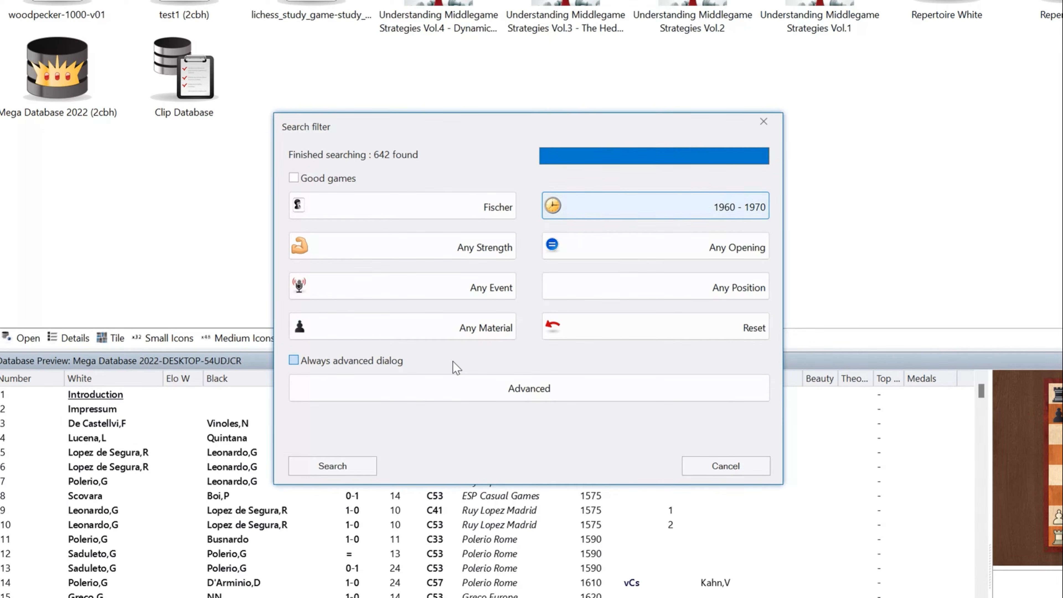
- Examine the options of the strength, opening, position and material filters, dismissing each without applying it
{"action": "left_click", "coordinate": [482, 257]}
{"action": "left_click", "coordinate": [647, 229]}
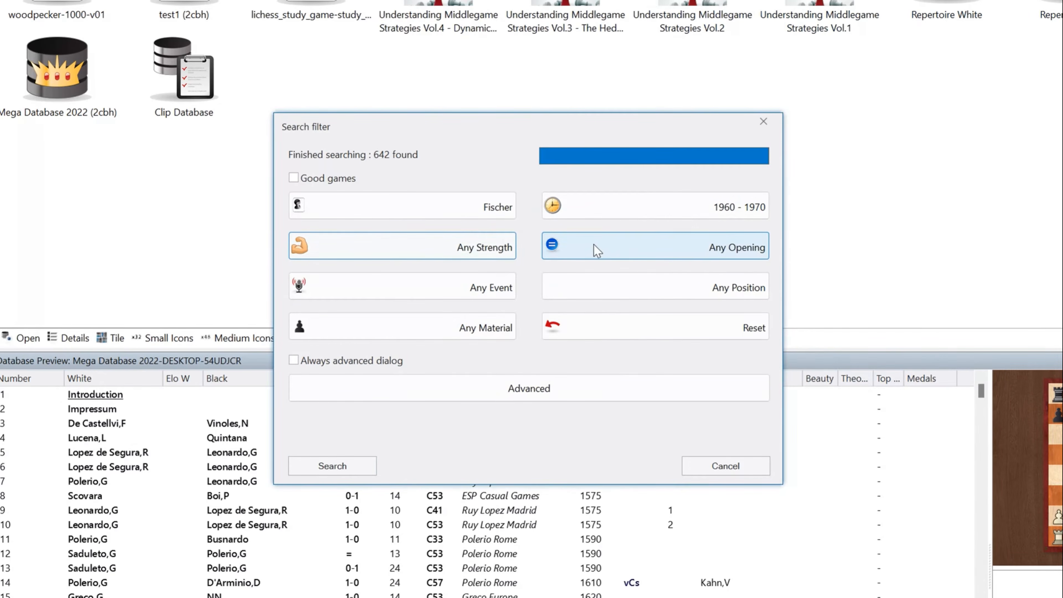
{"action": "left_click", "coordinate": [626, 251]}
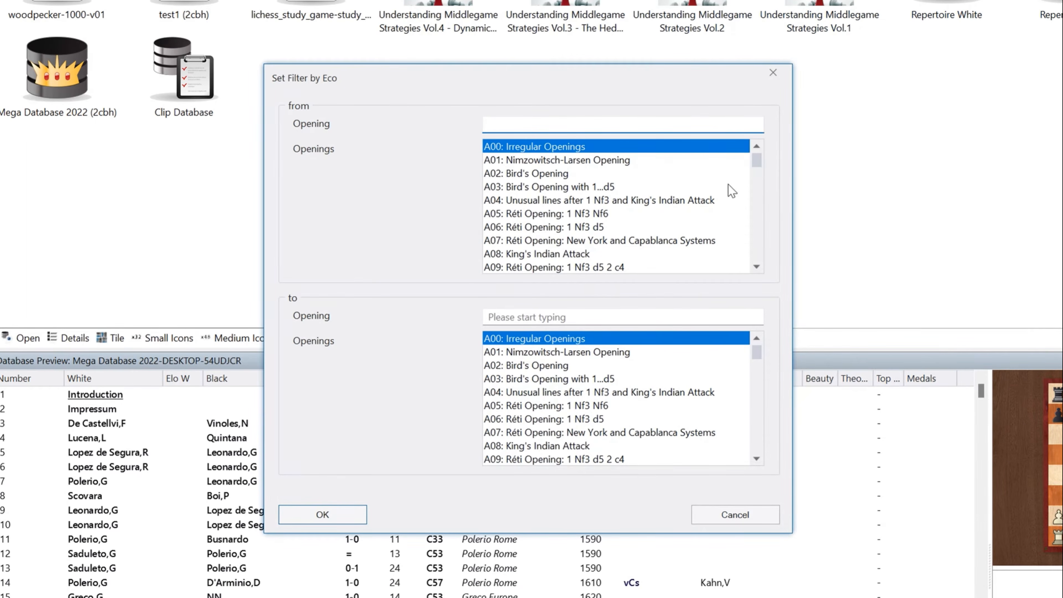
{"action": "left_click_drag", "start_coordinate": [761, 170], "coordinate": [761, 250]}
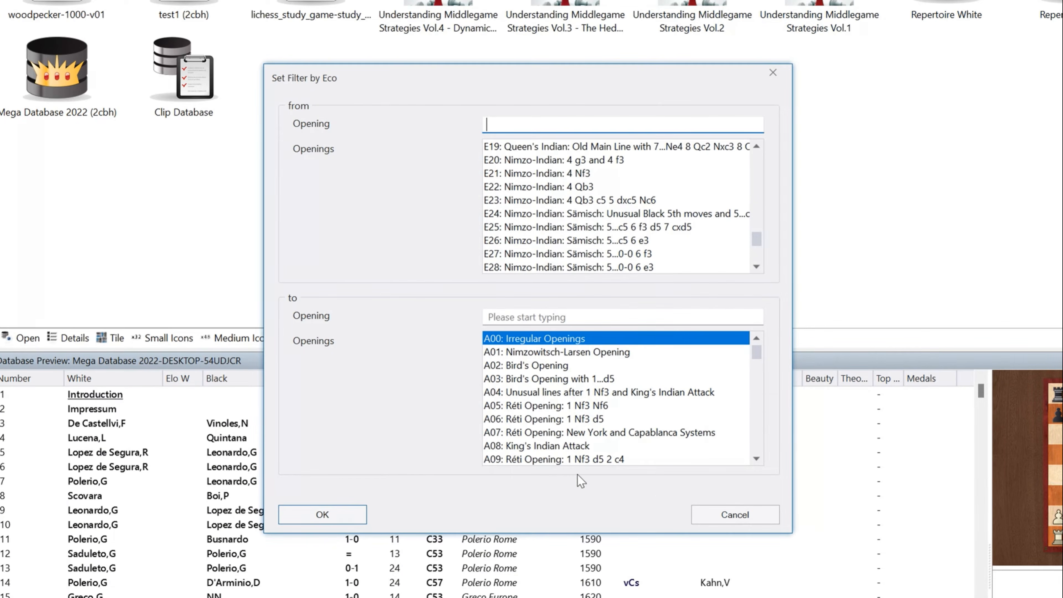
{"action": "left_click", "coordinate": [748, 514]}
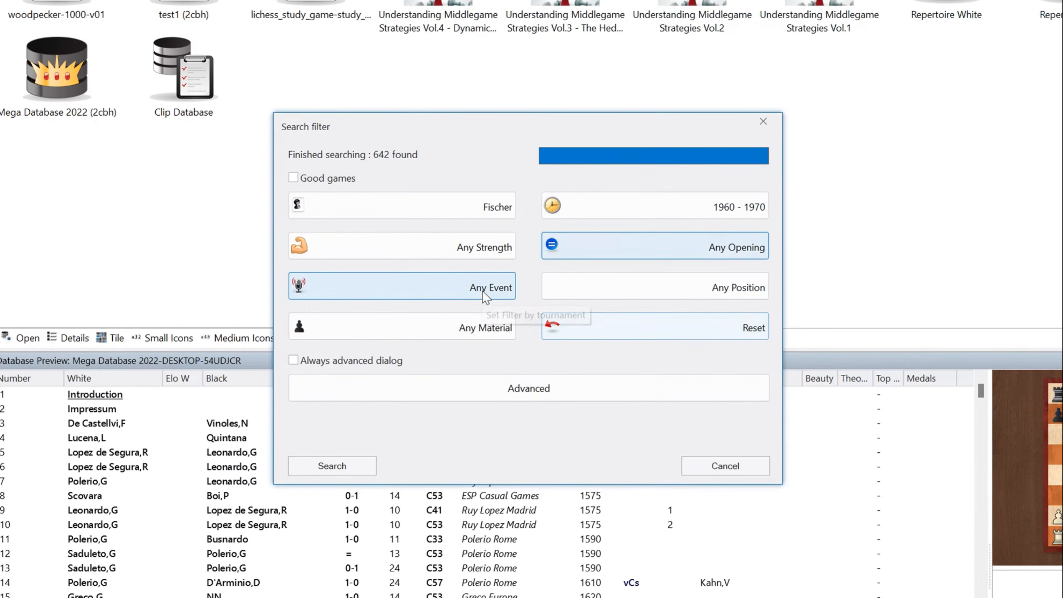
{"action": "left_click", "coordinate": [591, 293]}
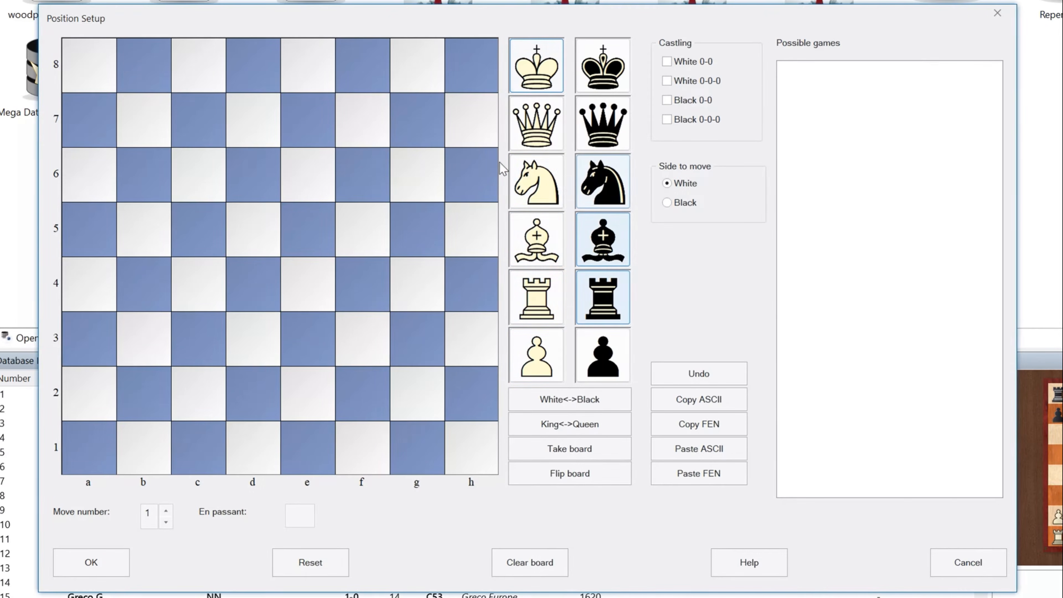
{"action": "left_click", "coordinate": [961, 563]}
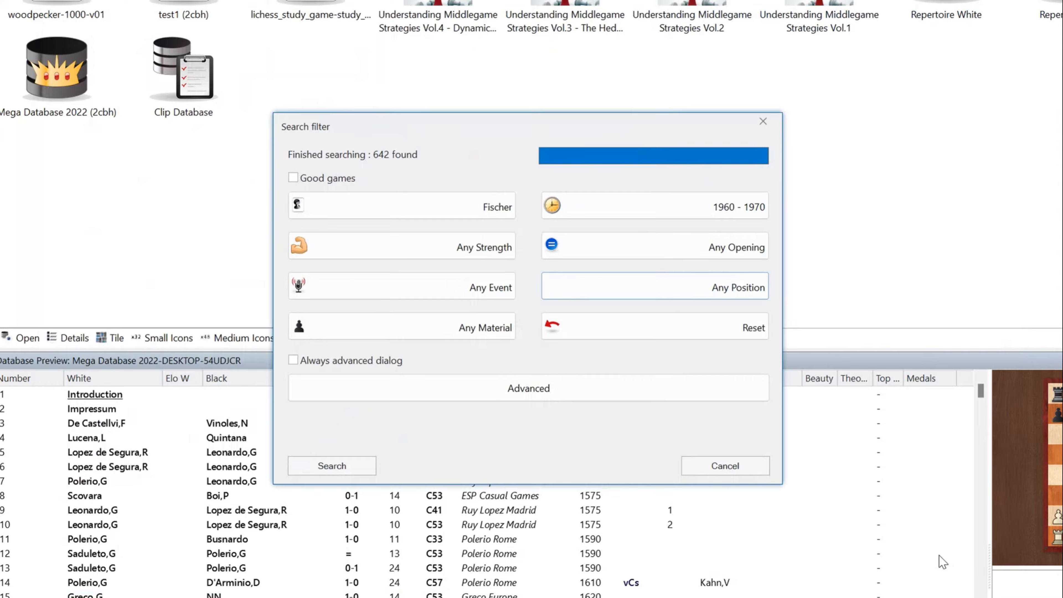
{"action": "left_click", "coordinate": [487, 329]}
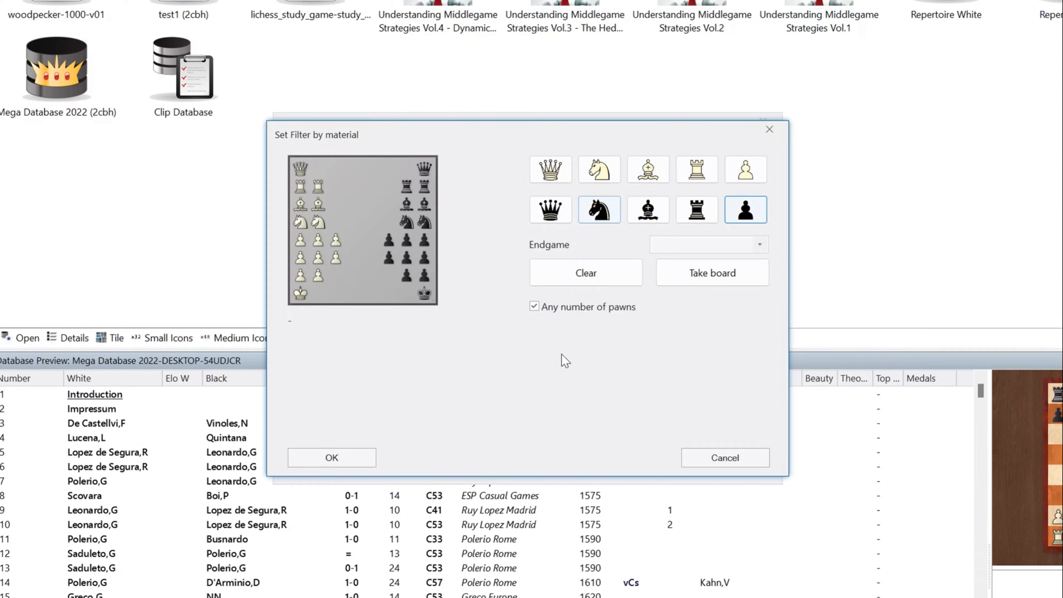
{"action": "left_click", "coordinate": [727, 464]}
- Look up "rosenwald" tournaments, filter by USA-ch 1966/67 Rosenwald Trophy in New York, and run the search
{"action": "left_click", "coordinate": [503, 289]}
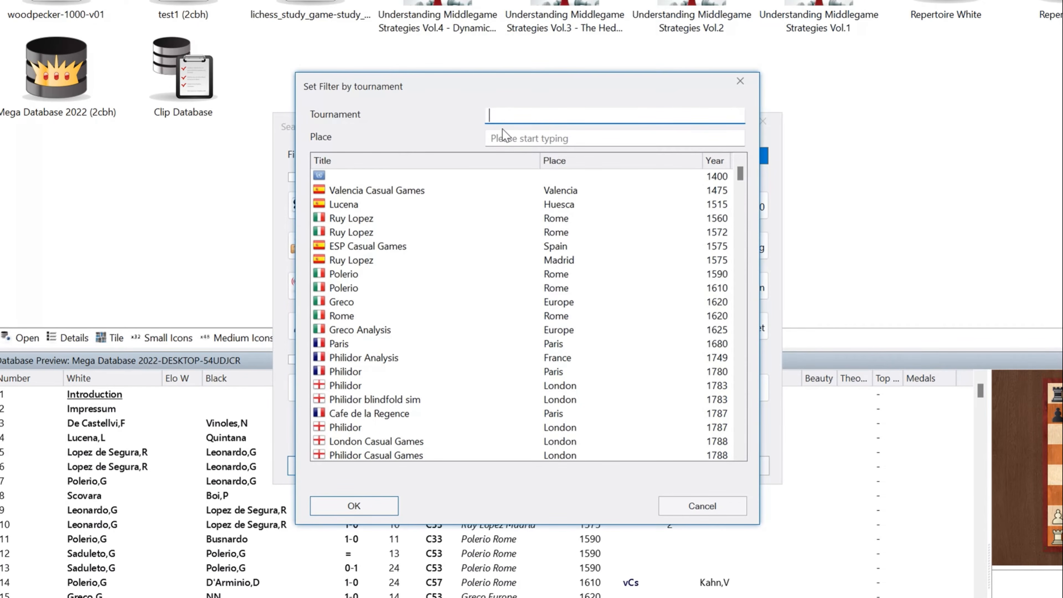
{"action": "type", "text": "rosemwald"}
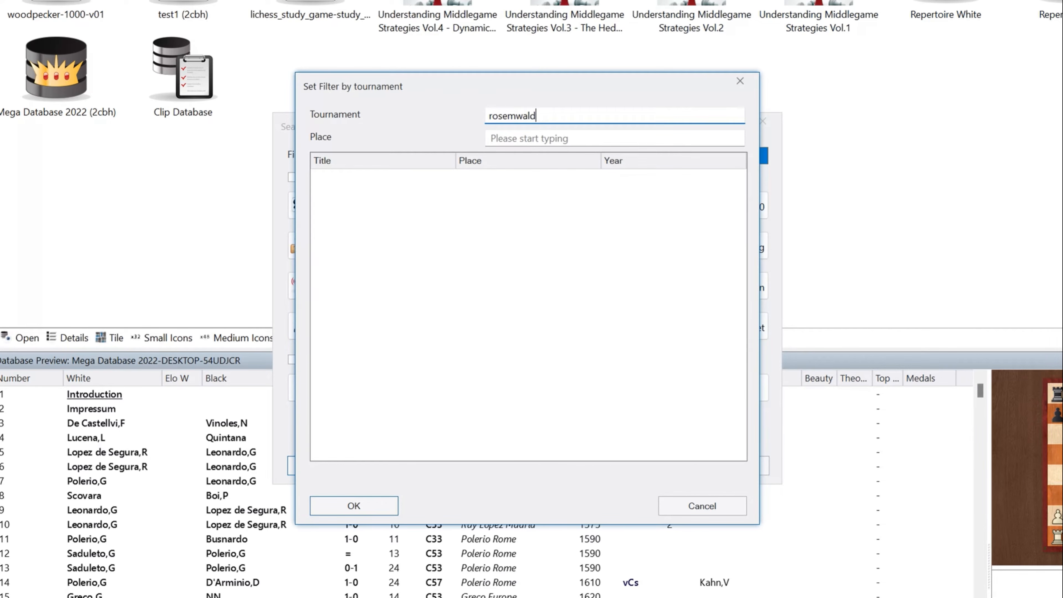
{"action": "key", "text": "BackSpace"}
{"action": "key", "text": "BackSpace"}
{"action": "key", "text": "BackSpace"}
{"action": "key", "text": "BackSpace"}
{"action": "key", "text": "BackSpace"}
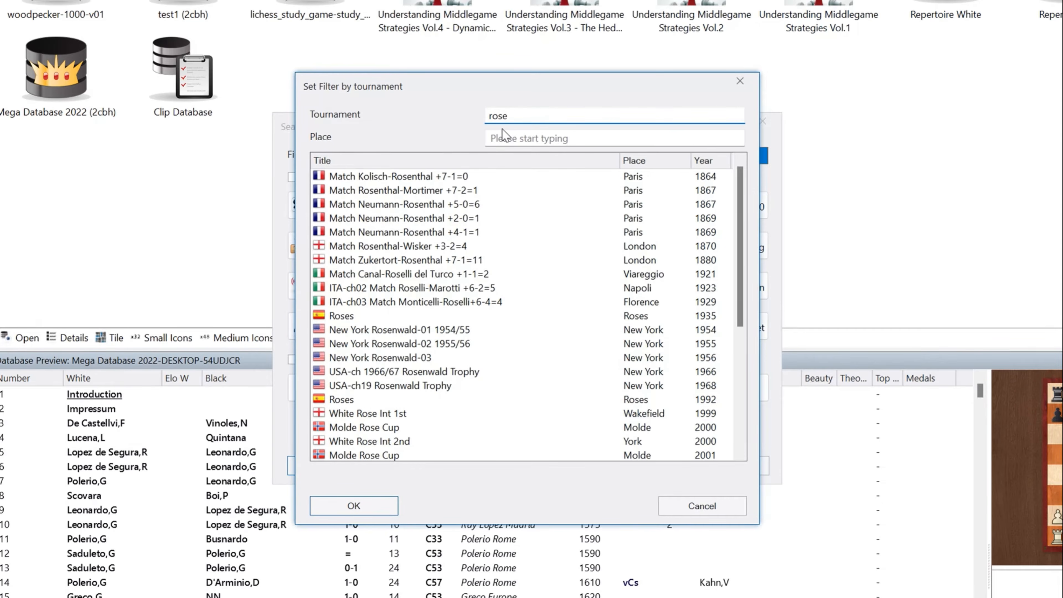
{"action": "type", "text": "nwald"}
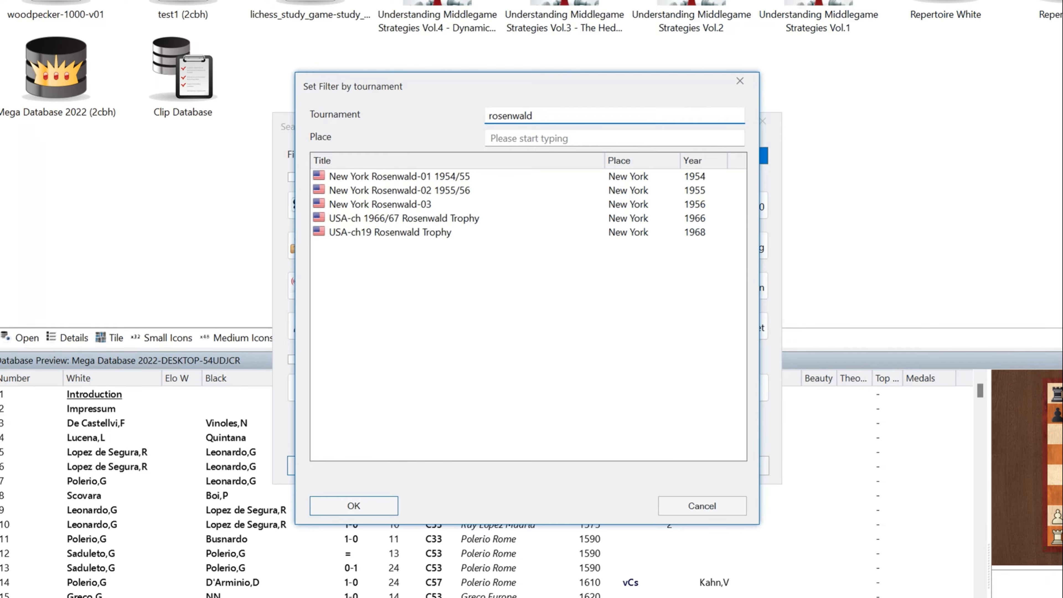
{"action": "left_click", "coordinate": [426, 221]}
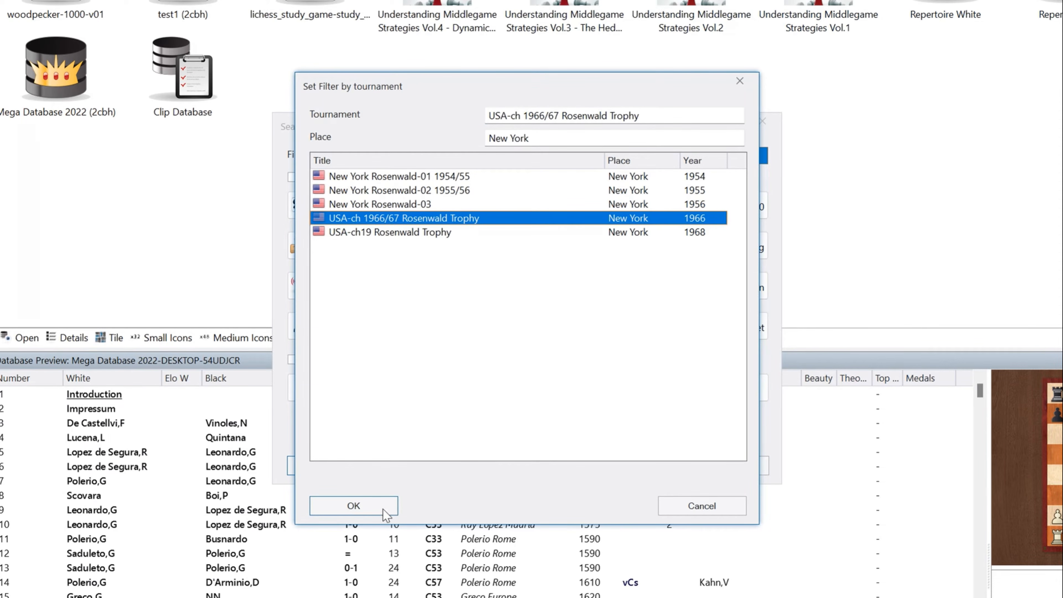
{"action": "left_click", "coordinate": [365, 507]}
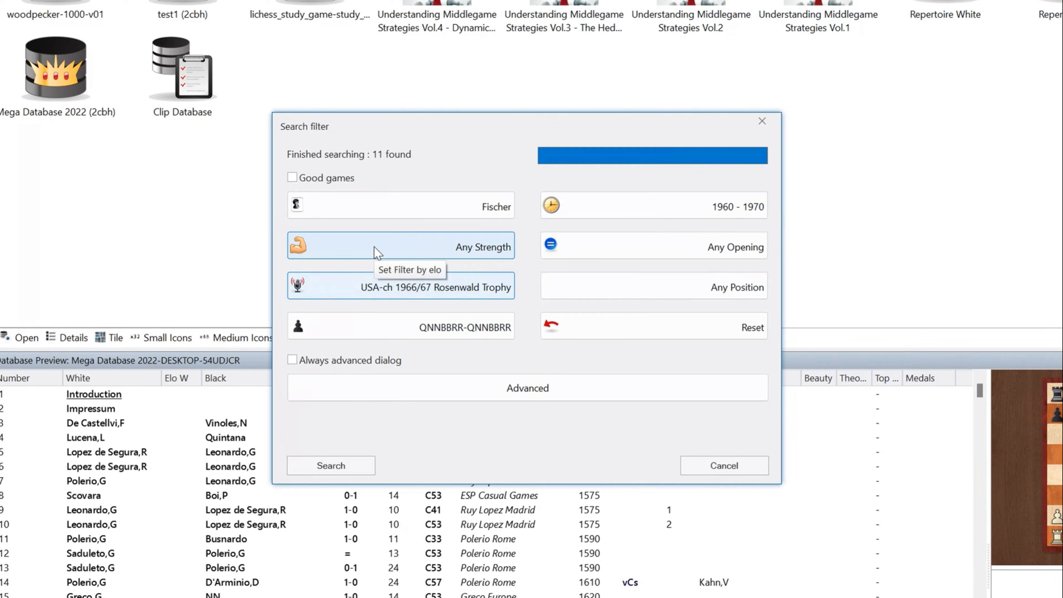
{"action": "left_click", "coordinate": [301, 465]}
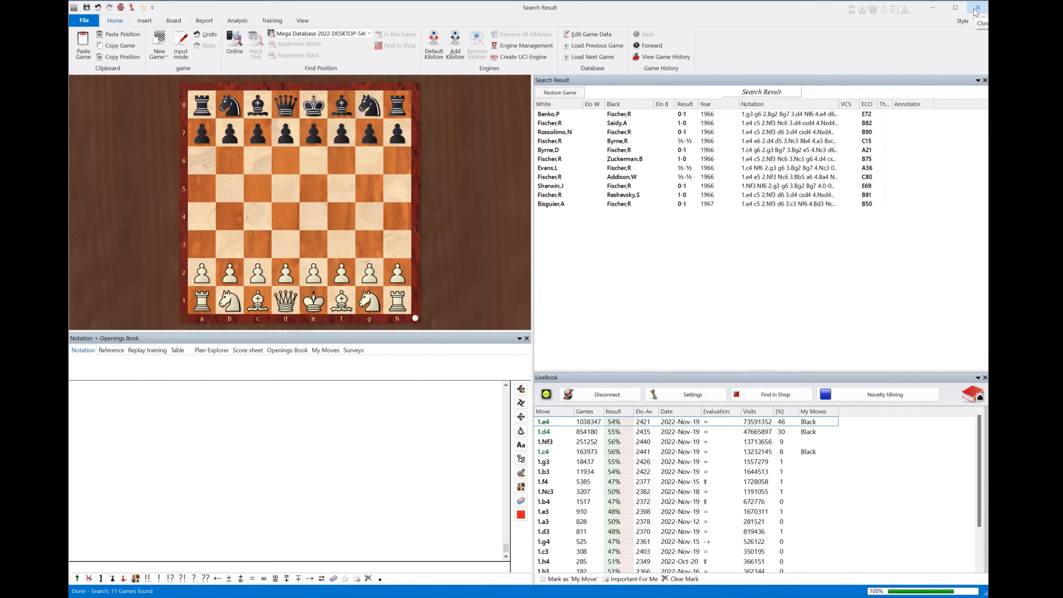
- Close the search results and open the games list of Mega Database 2022 with its game filter options shown
{"action": "left_click", "coordinate": [975, 9]}
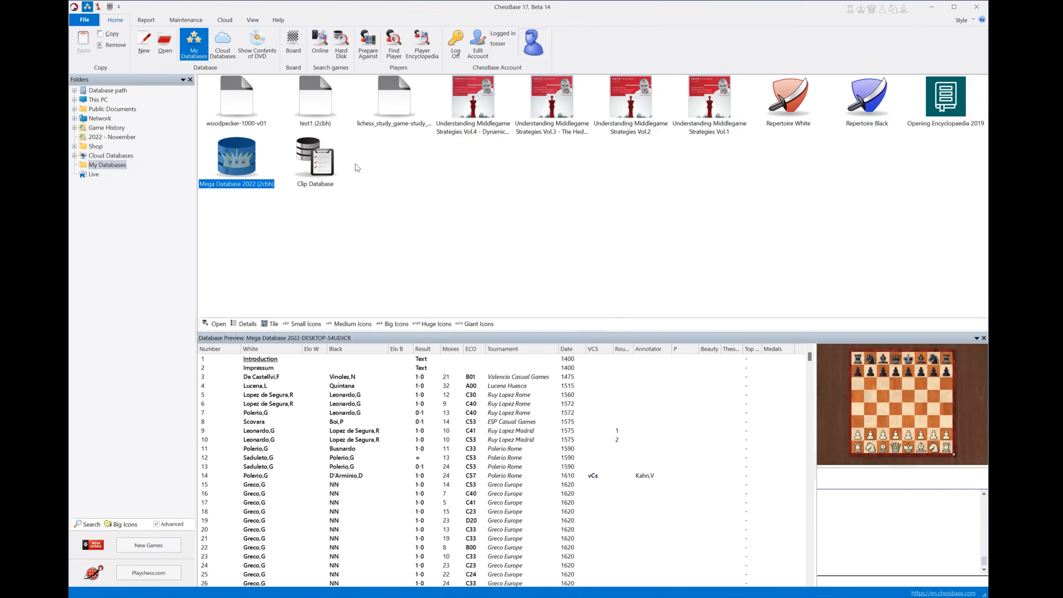
{"action": "double_click", "coordinate": [250, 155]}
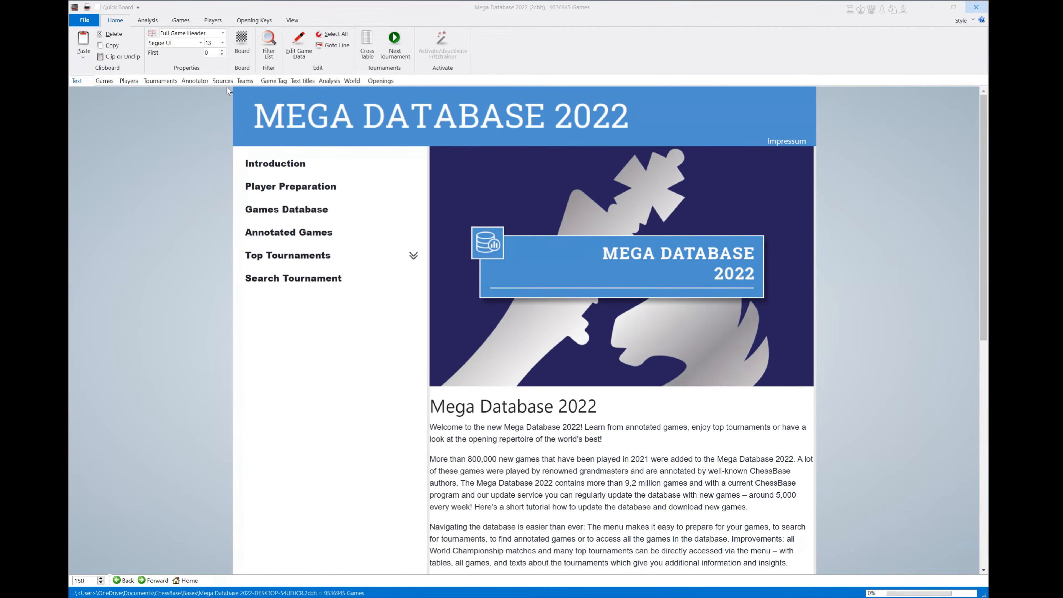
{"action": "left_click", "coordinate": [104, 80]}
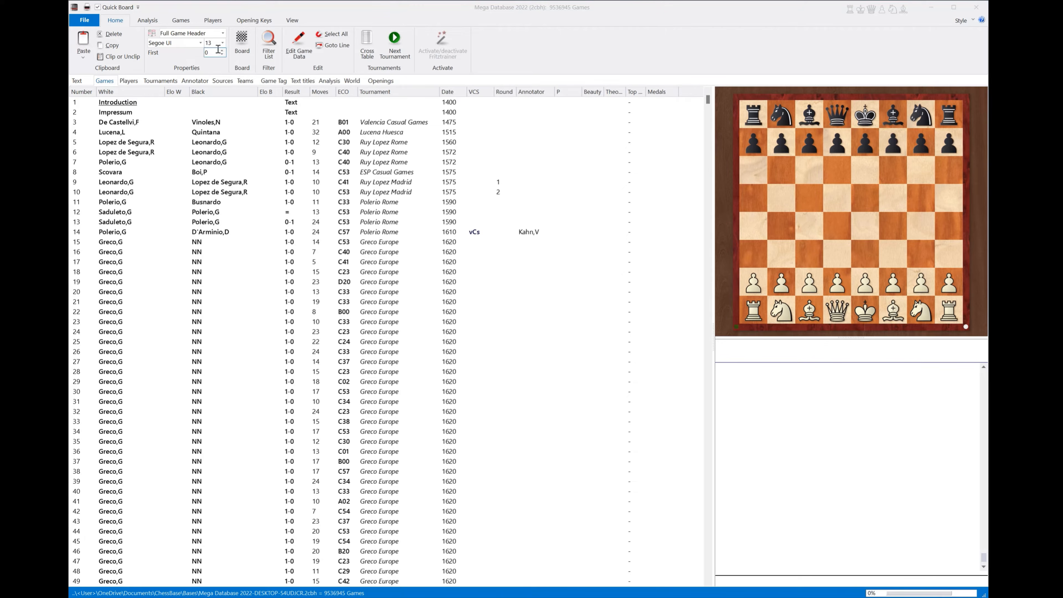
{"action": "left_click", "coordinate": [182, 21]}
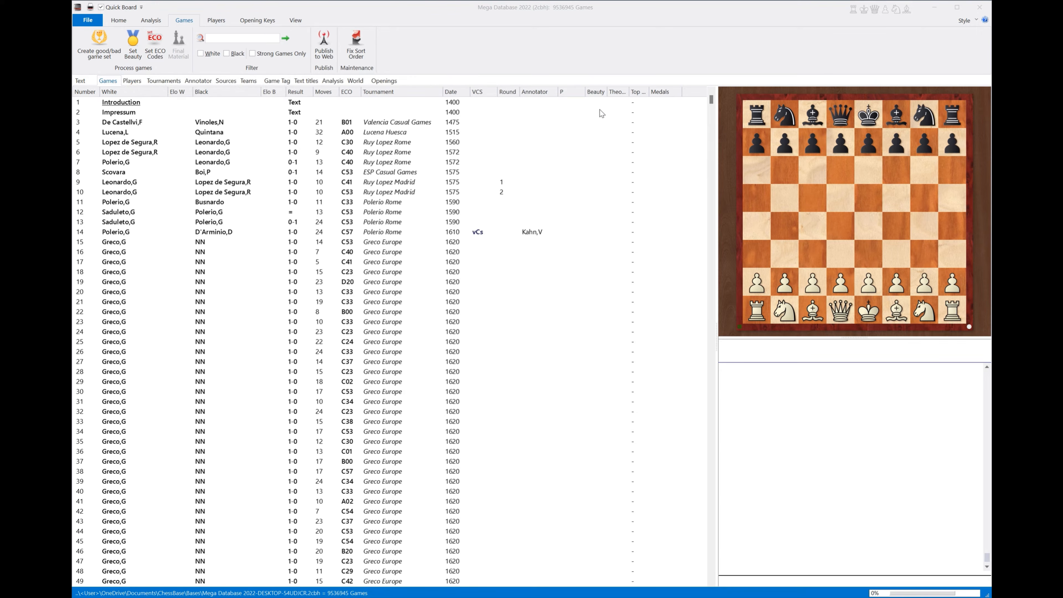
- Check the Set Beauty game range prompt, dismiss it without applying anything, and close Mega Database 2022
{"action": "left_click", "coordinate": [134, 54]}
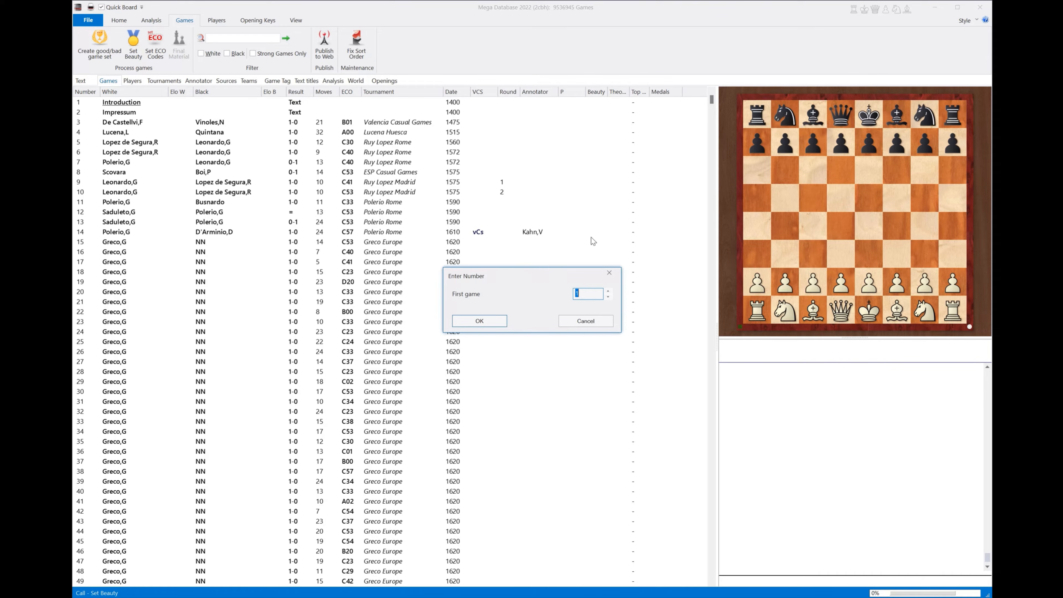
{"action": "left_click", "coordinate": [580, 321]}
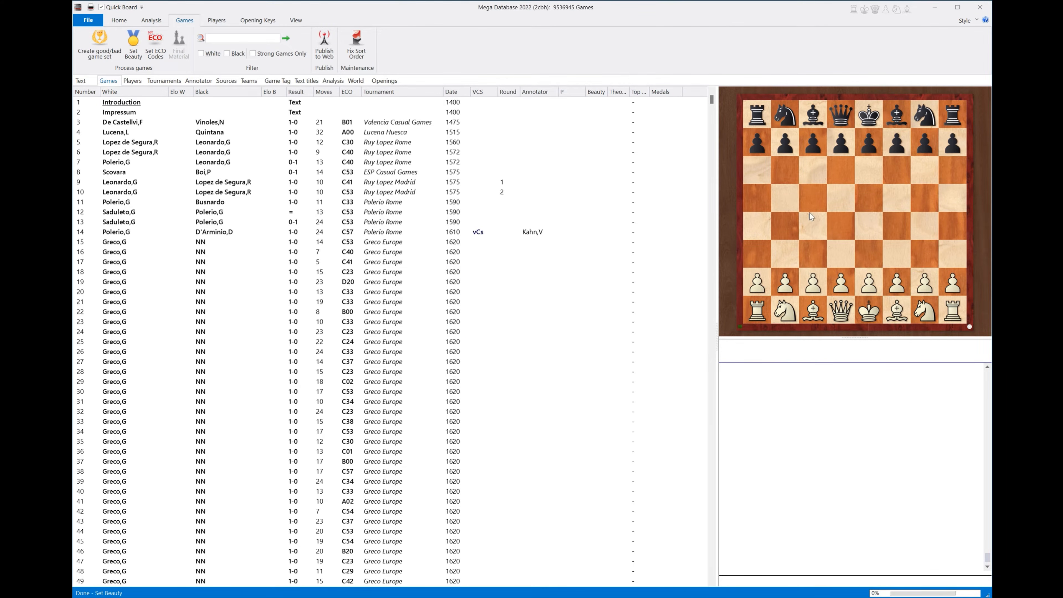
{"action": "left_click", "coordinate": [980, 7]}
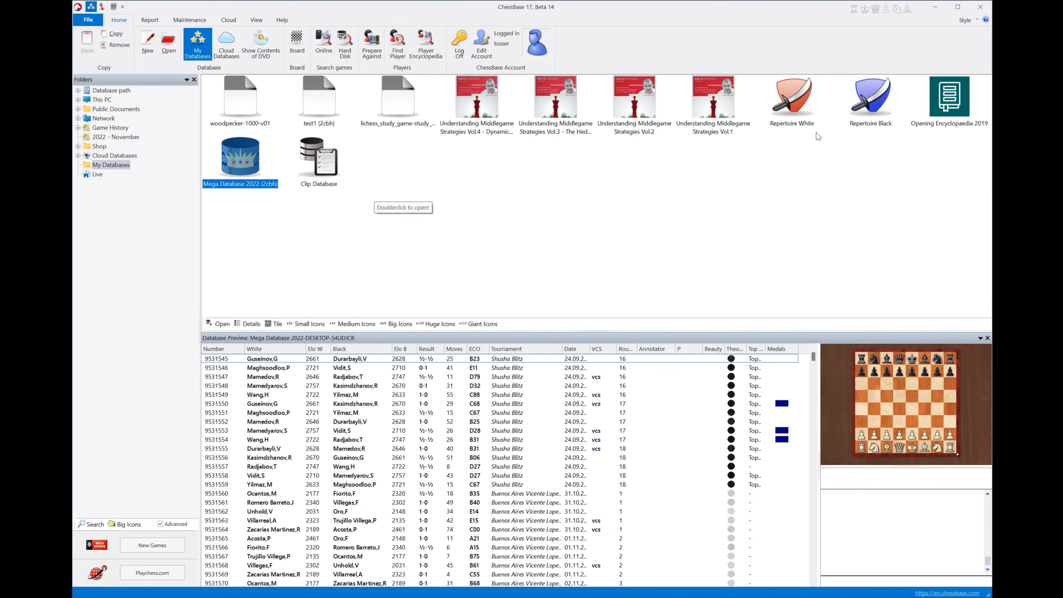
- Preview the games of the lichess study, test1 and woodpecker-1000-v01 databases one after another
{"action": "left_click", "coordinate": [407, 106]}
{"action": "left_click", "coordinate": [310, 100]}
{"action": "left_click", "coordinate": [240, 99]}
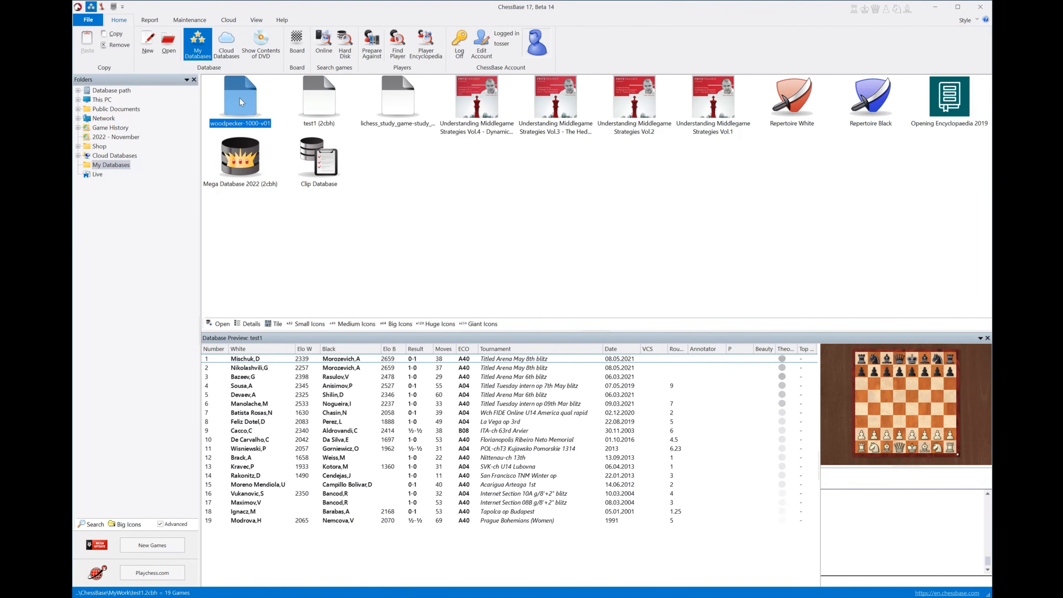
- Examine the database types in the woodpecker-1000-v01 properties, trying Large database, Recent Tournaments and Training, without applying any
{"action": "right_click", "coordinate": [241, 98]}
{"action": "left_click", "coordinate": [273, 251]}
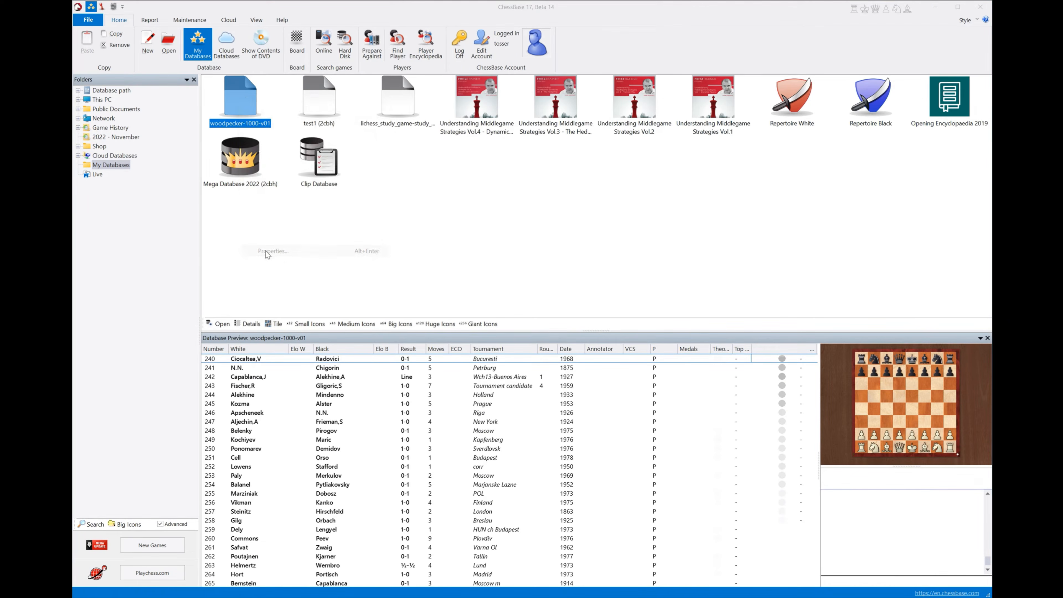
{"action": "left_click", "coordinate": [407, 260]}
{"action": "left_click", "coordinate": [408, 302]}
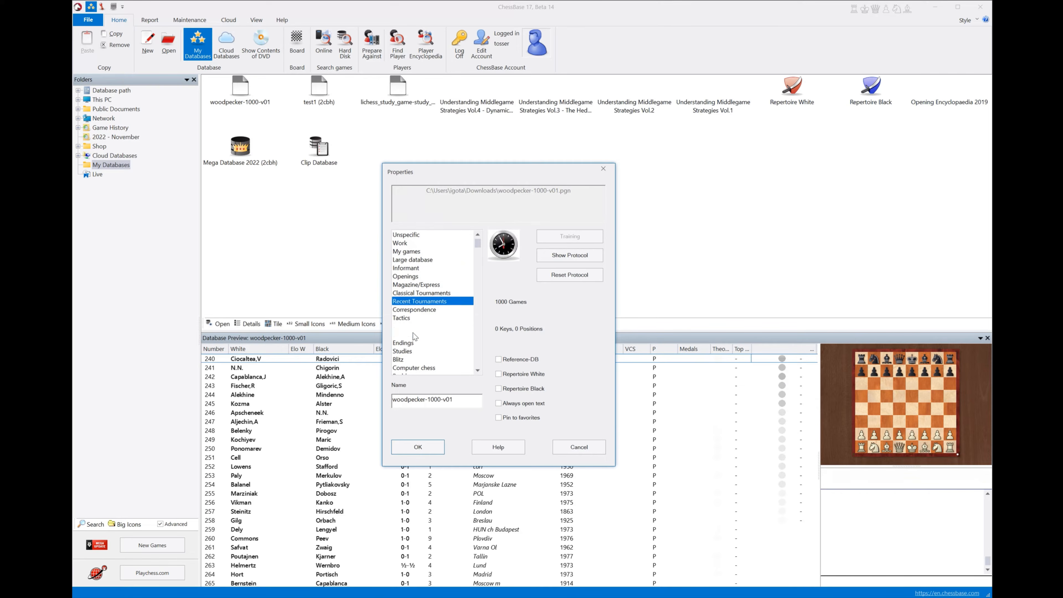
{"action": "left_click", "coordinate": [415, 335]}
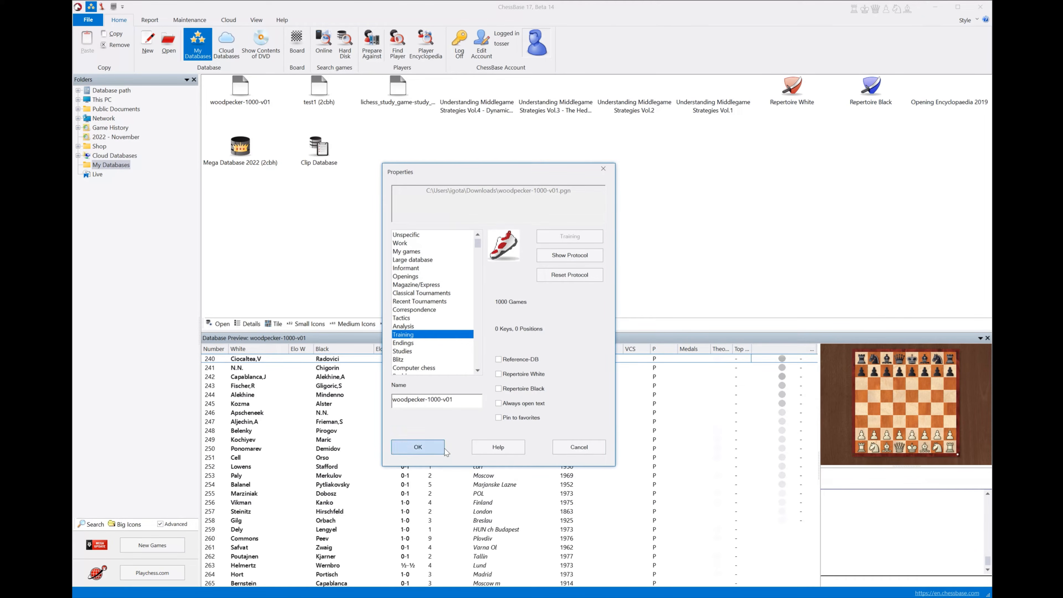
{"action": "left_click", "coordinate": [579, 447]}
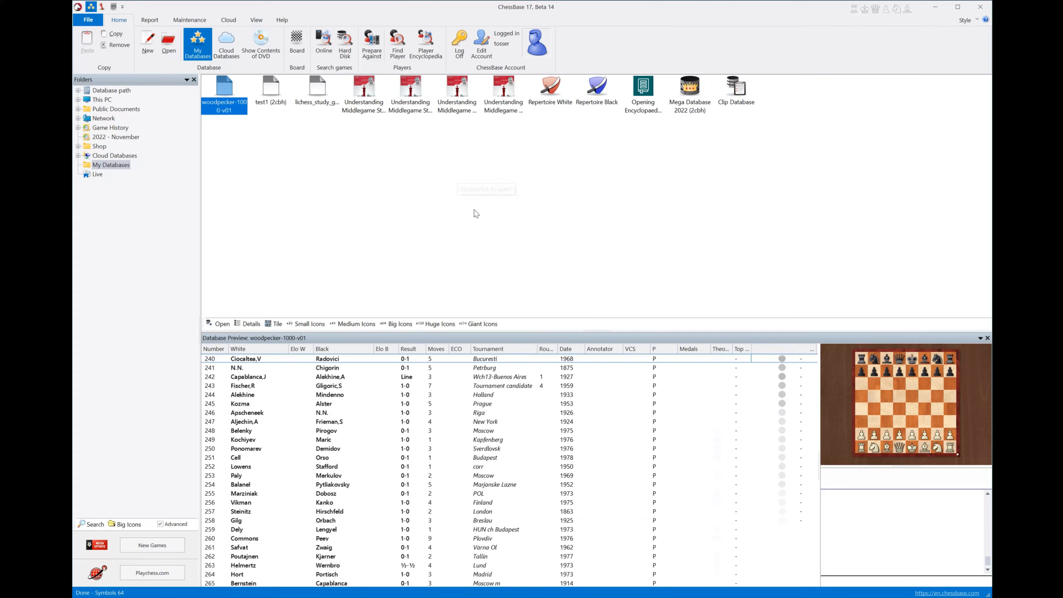
- Show the databases as huge icons, then view the contents page of Understanding Middlegame Strategies Vol.4 and close it
{"action": "left_click", "coordinate": [441, 324]}
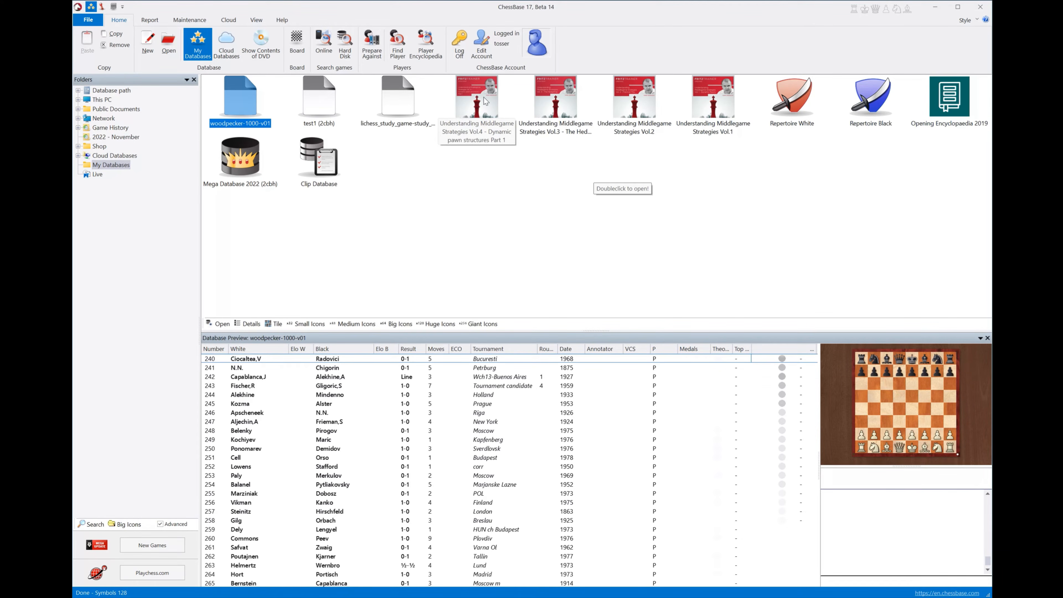
{"action": "double_click", "coordinate": [479, 104]}
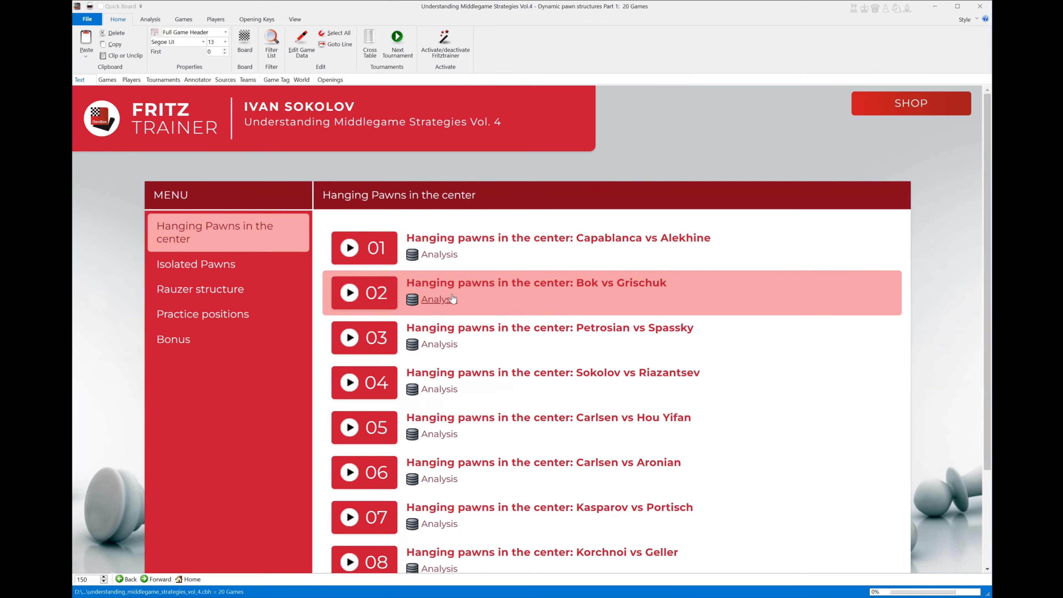
{"action": "scroll", "coordinate": [426, 356], "scroll_direction": "down", "scroll_amount": 4}
{"action": "scroll", "coordinate": [427, 379], "scroll_direction": "up", "scroll_amount": 4}
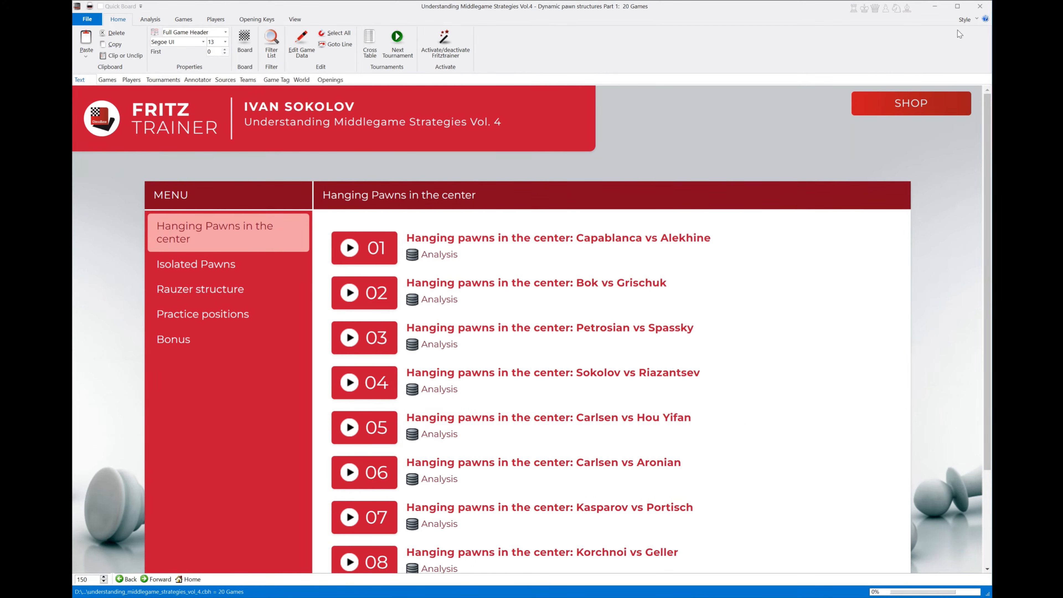
{"action": "left_click", "coordinate": [980, 6]}
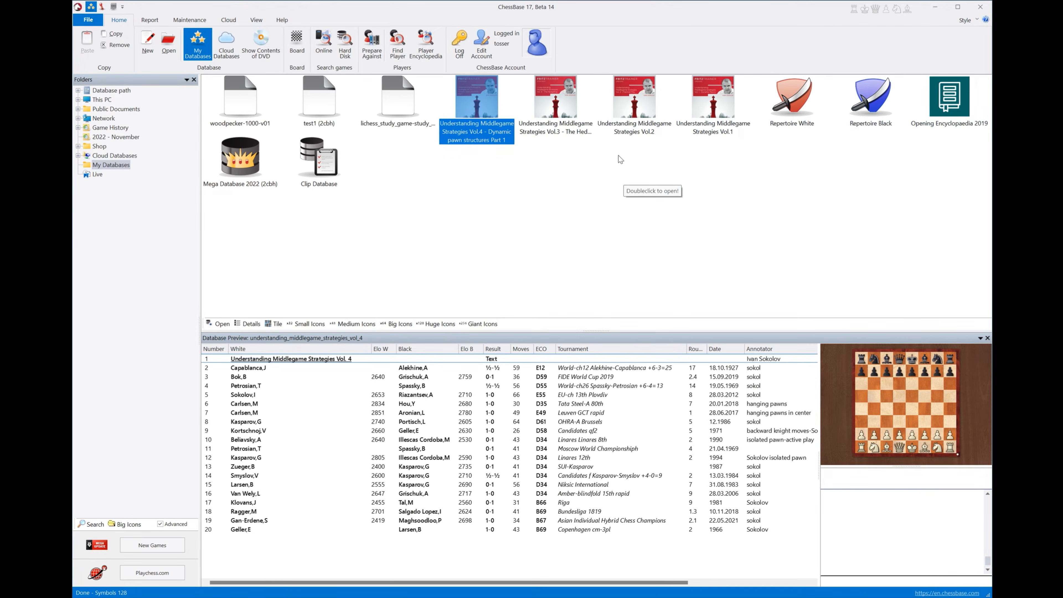
- Preview the games in the Clip Database and browse the tournaments offered in the Live folder
{"action": "left_click", "coordinate": [327, 168]}
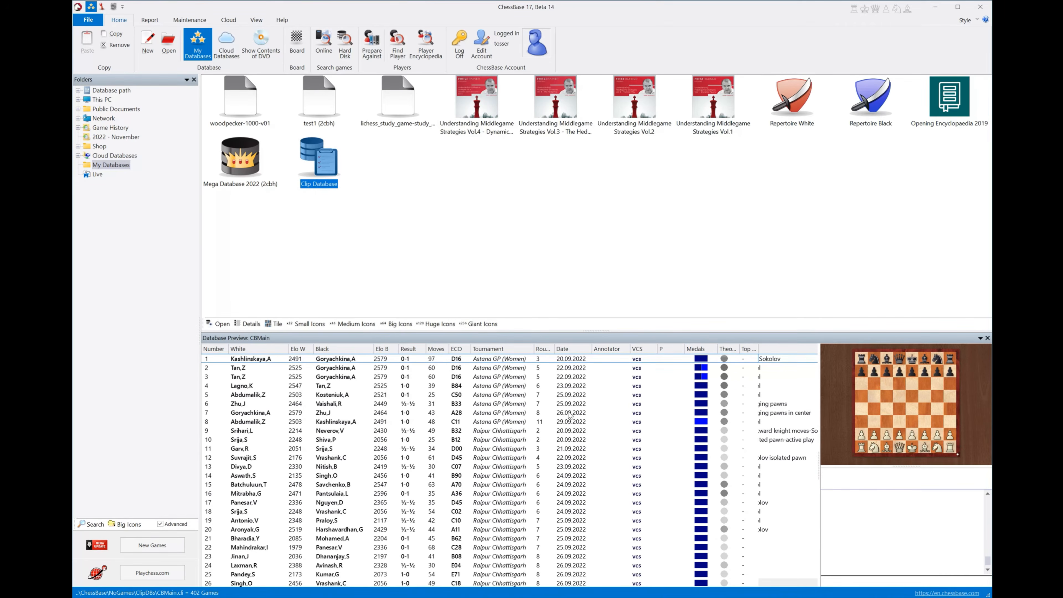
{"action": "scroll", "coordinate": [569, 415], "scroll_direction": "down", "scroll_amount": 5}
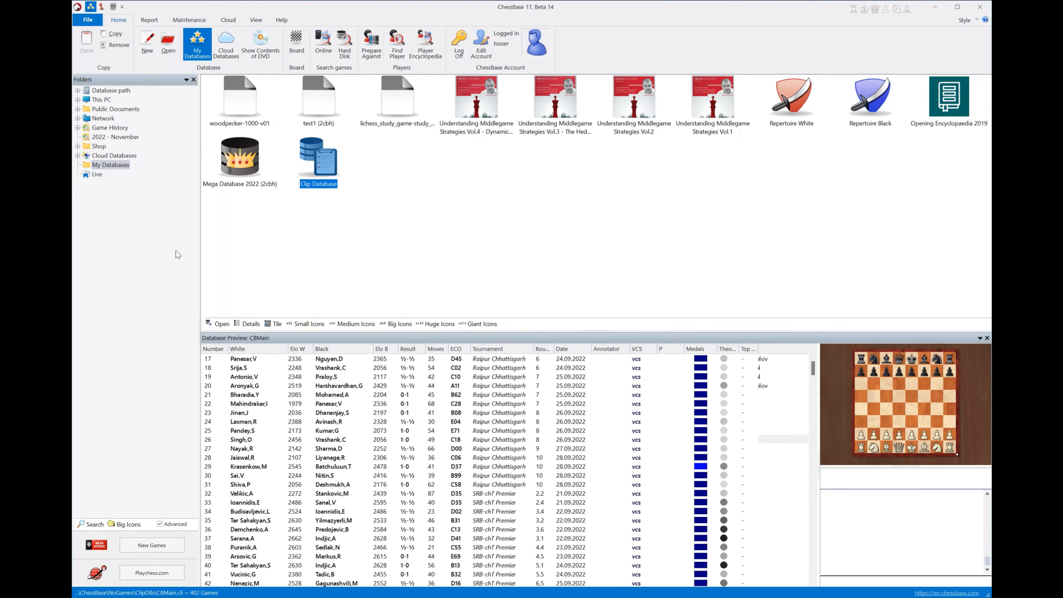
{"action": "left_click", "coordinate": [103, 174]}
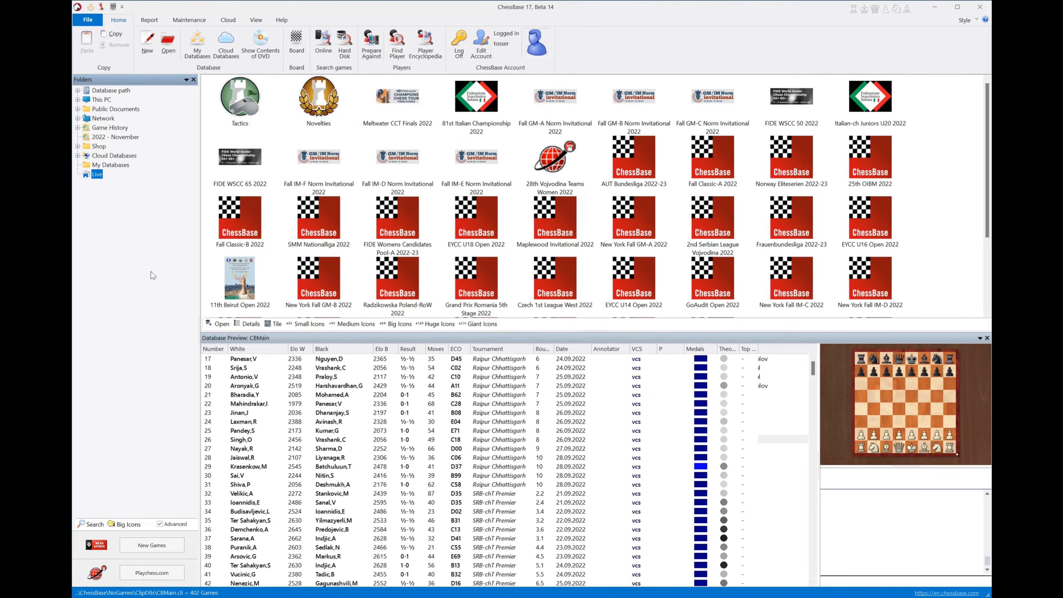
{"action": "scroll", "coordinate": [901, 188], "scroll_direction": "down", "scroll_amount": 3}
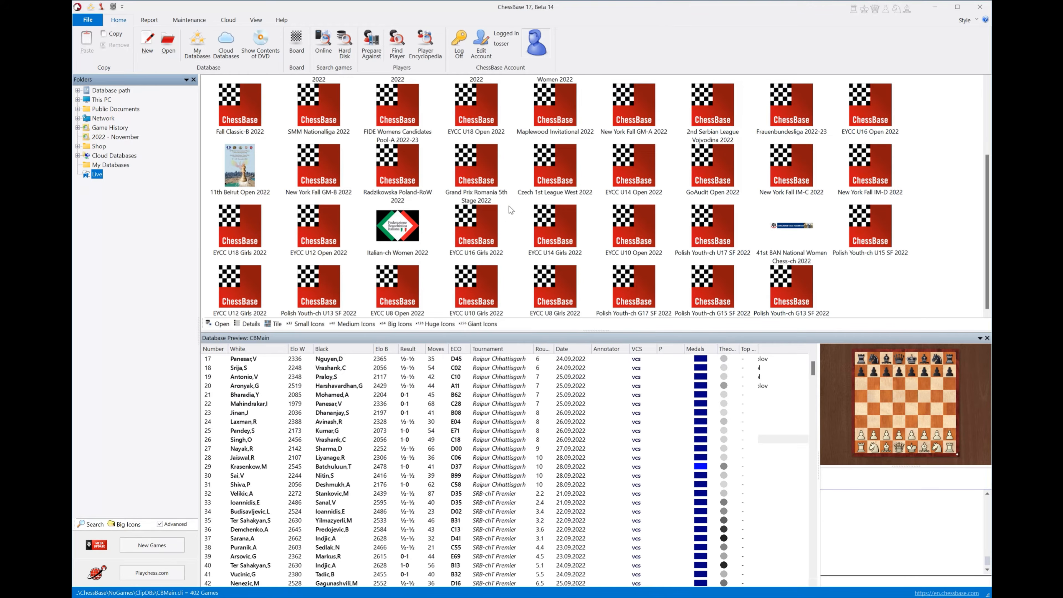
{"action": "scroll", "coordinate": [507, 204], "scroll_direction": "up", "scroll_amount": 3}
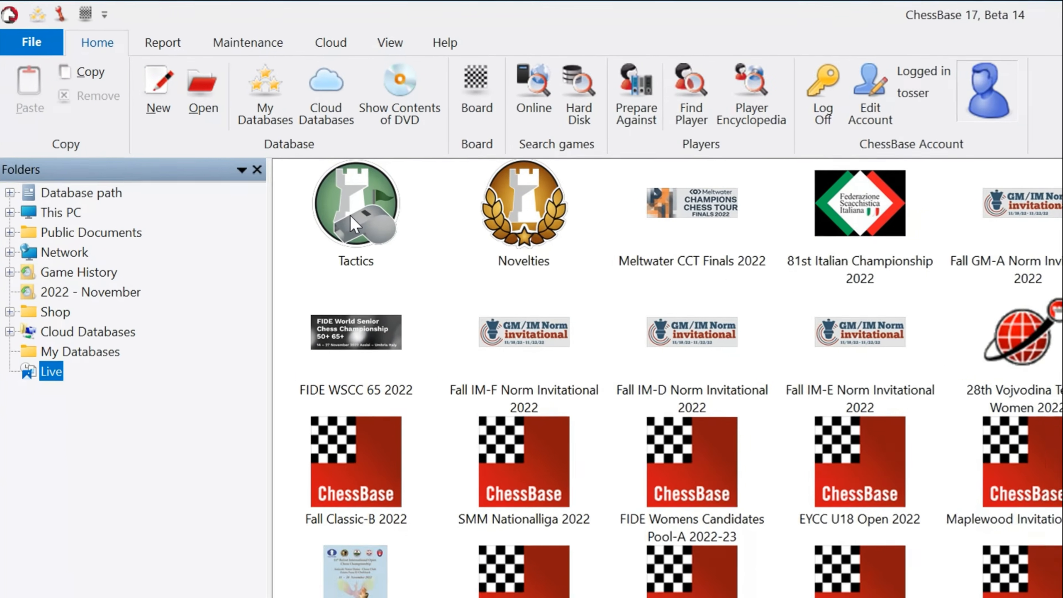
- Open the Tactics collection, preview game 25 from FIDE WSCC 50 2022, and close the collection
{"action": "double_click", "coordinate": [237, 101]}
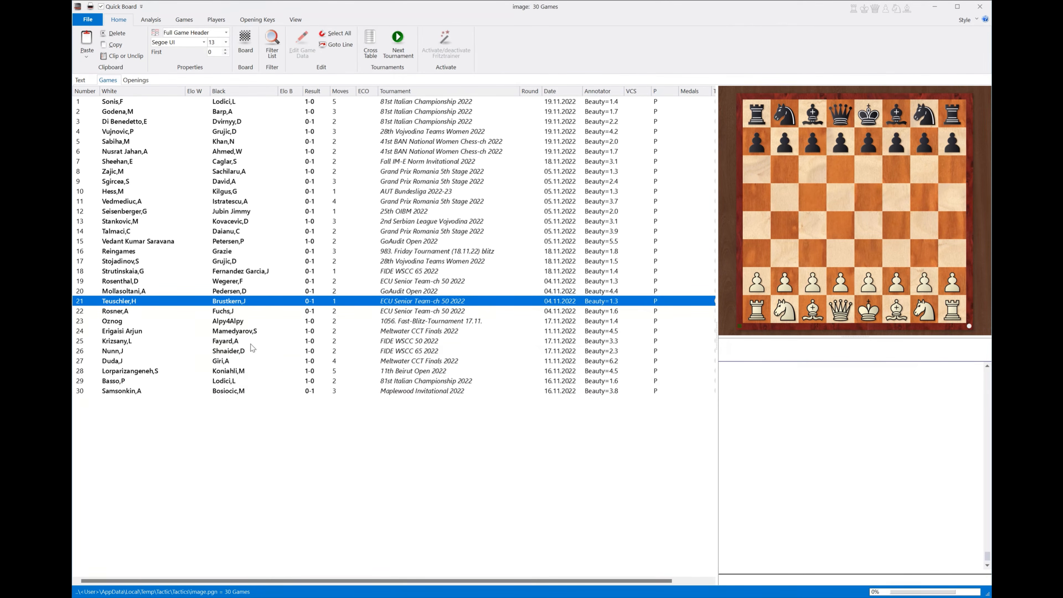
{"action": "left_click", "coordinate": [231, 342]}
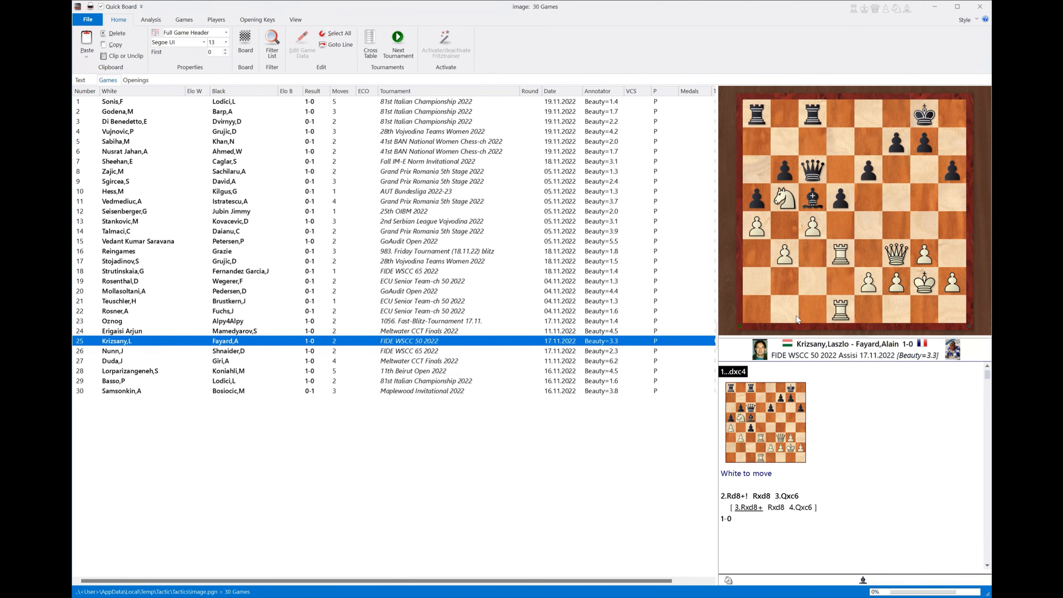
{"action": "left_click", "coordinate": [981, 6]}
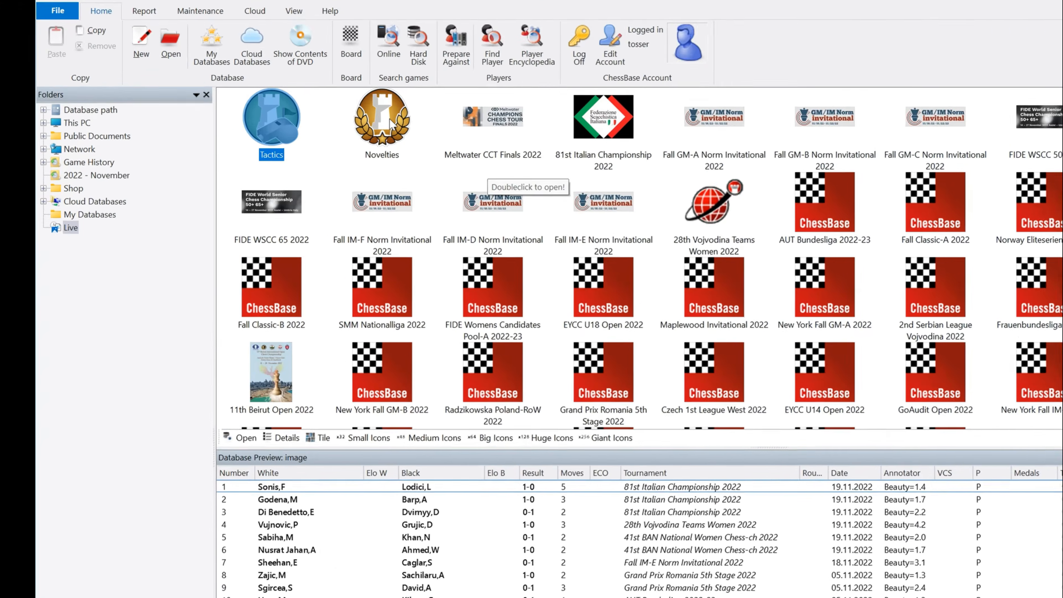
- Browse the Novelties collection, preview game 7 from Meltwater CCT Finals 2022 at the novelty 22.Qd3, and close the collection
{"action": "double_click", "coordinate": [324, 96]}
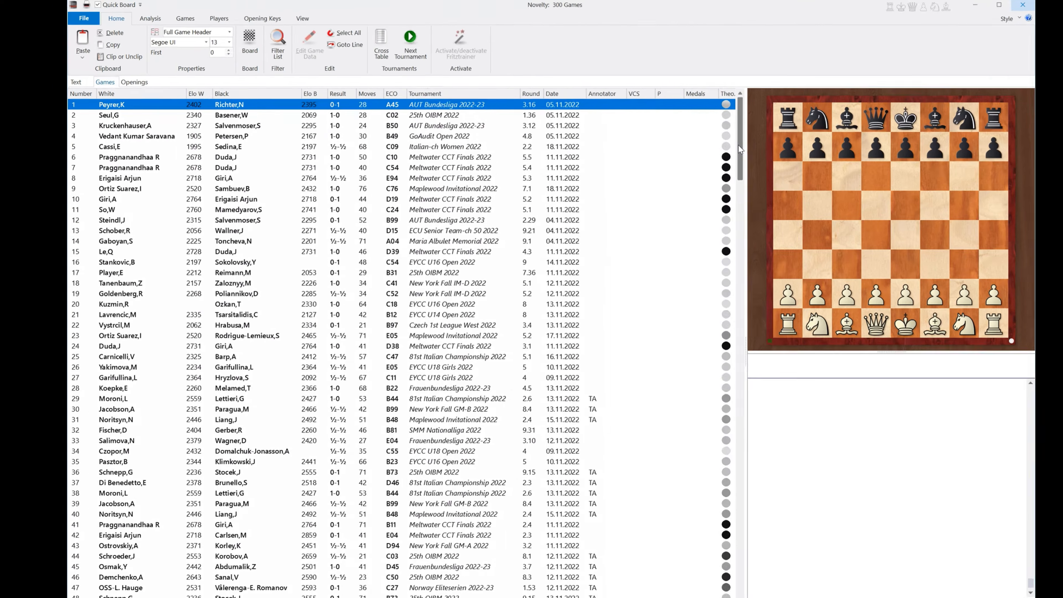
{"action": "left_click_drag", "start_coordinate": [740, 148], "coordinate": [710, 556]}
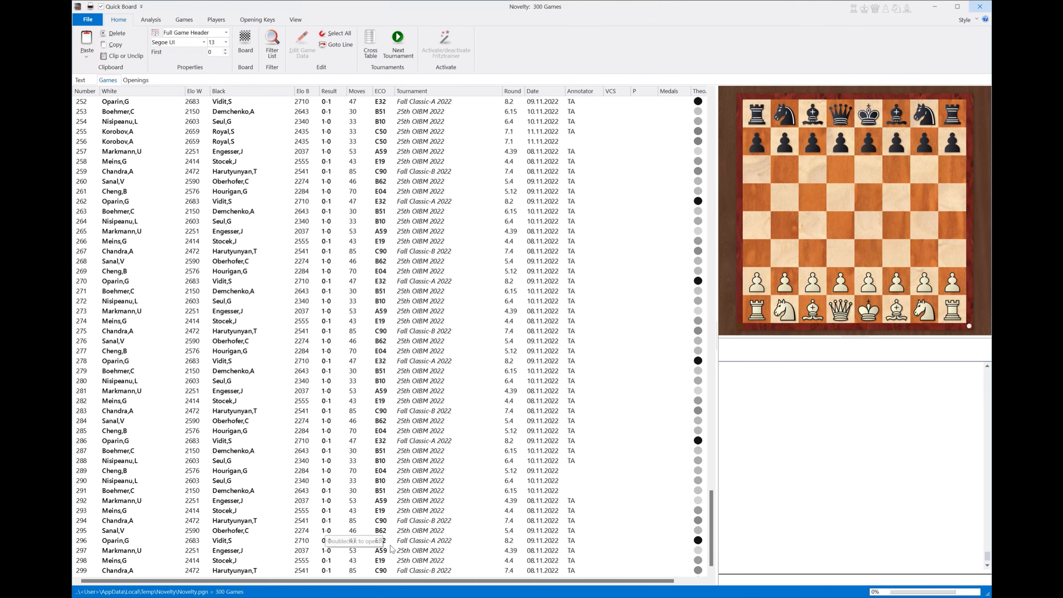
{"action": "left_click_drag", "start_coordinate": [711, 559], "coordinate": [711, 122]}
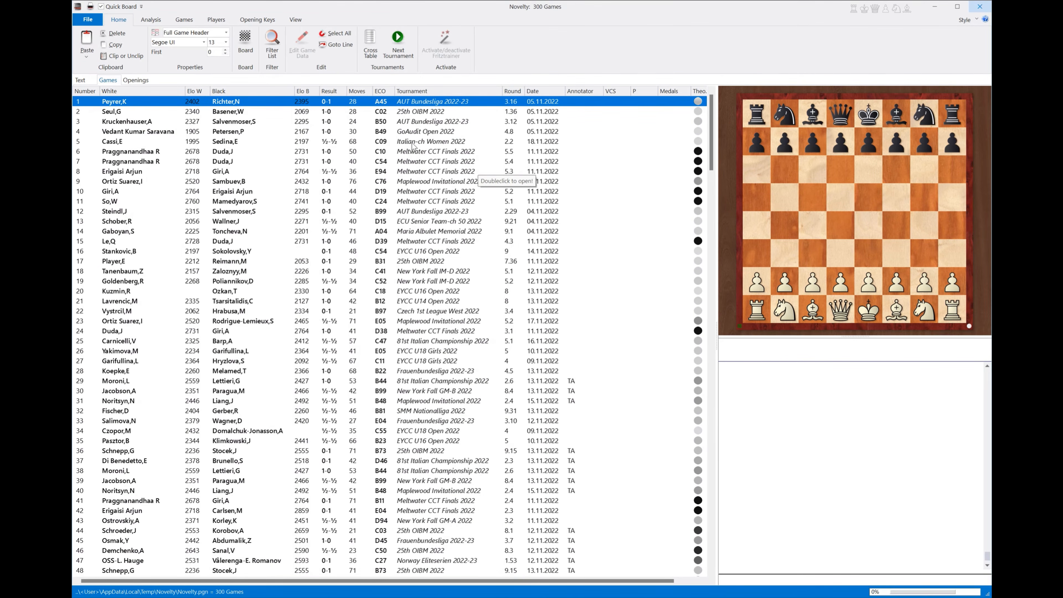
{"action": "left_click", "coordinate": [426, 162]}
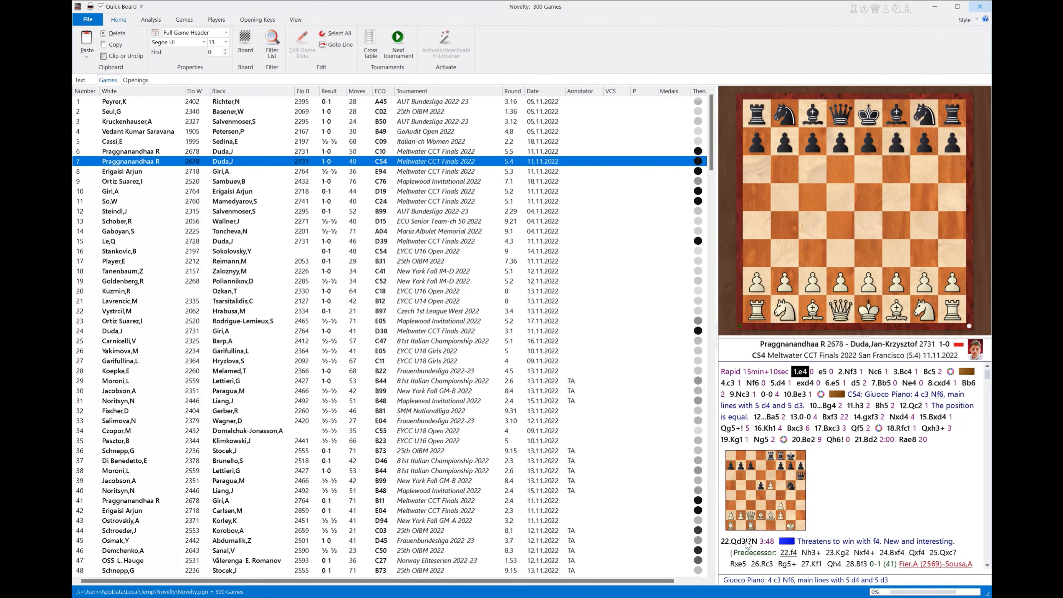
{"action": "left_click", "coordinate": [747, 543]}
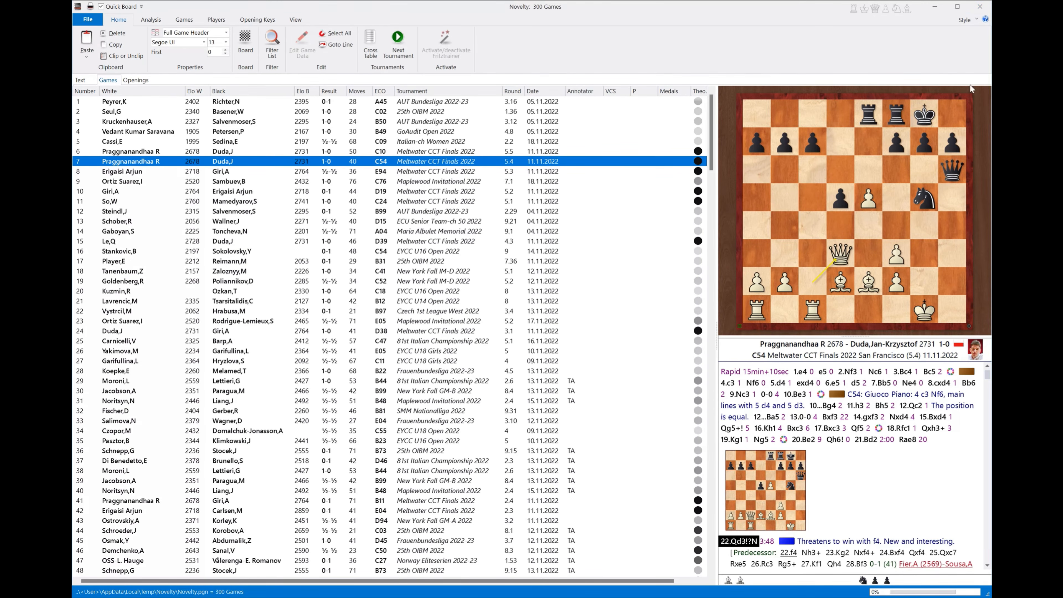
{"action": "left_click", "coordinate": [980, 6]}
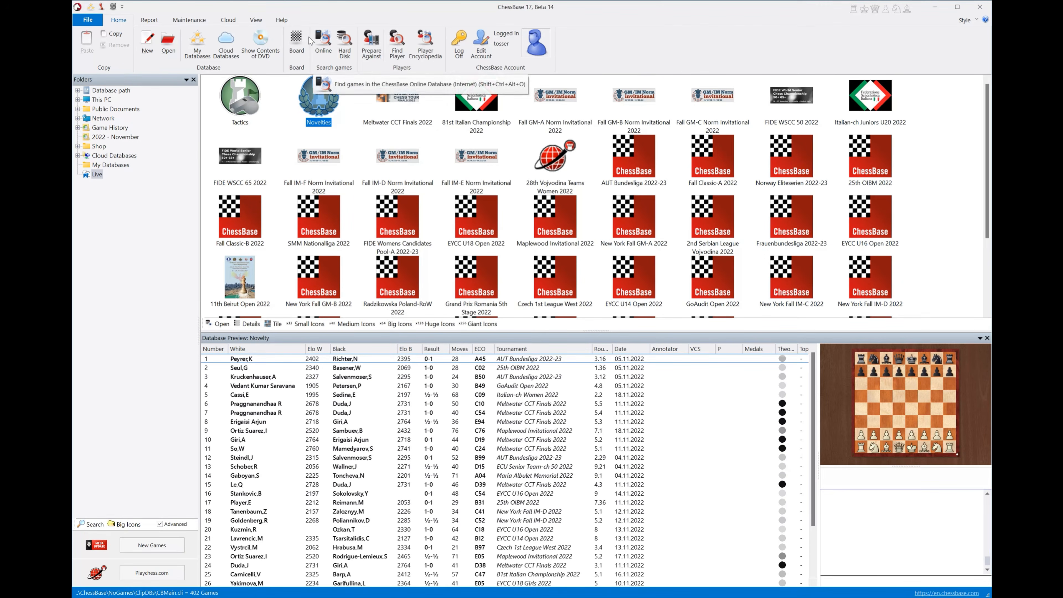
- Open a new board with the Reference view and enter the moves 1.e4 e5 2.a3
{"action": "left_click", "coordinate": [296, 40]}
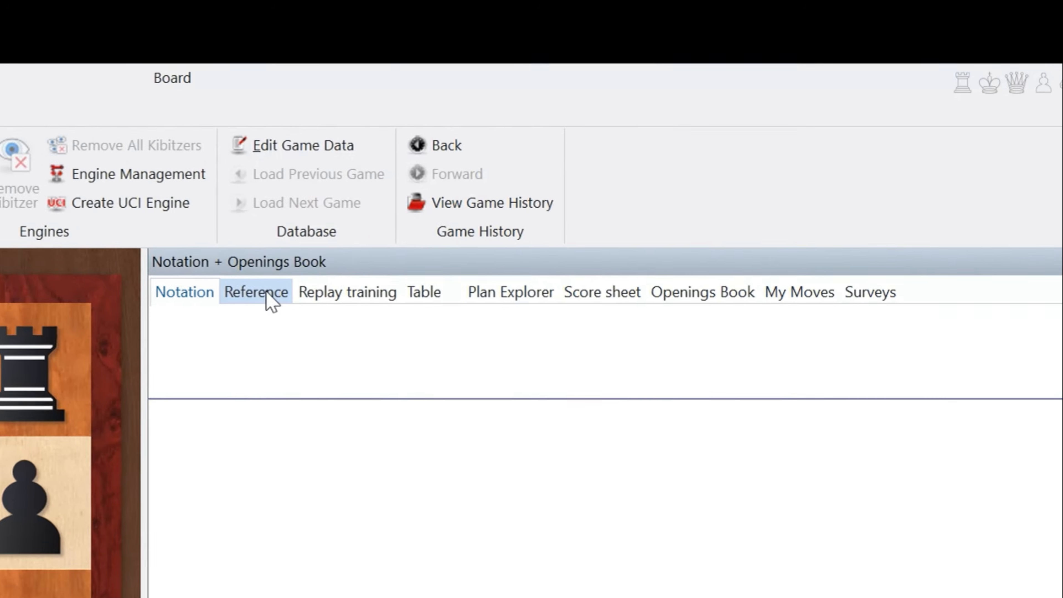
{"action": "left_click", "coordinate": [401, 210]}
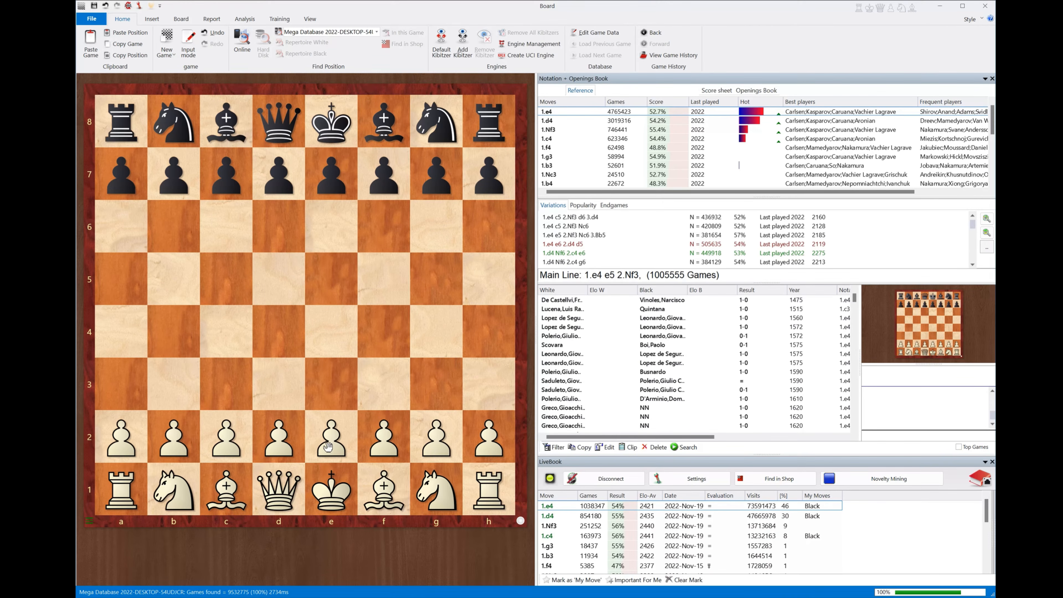
{"action": "left_click_drag", "start_coordinate": [331, 437], "coordinate": [335, 338]}
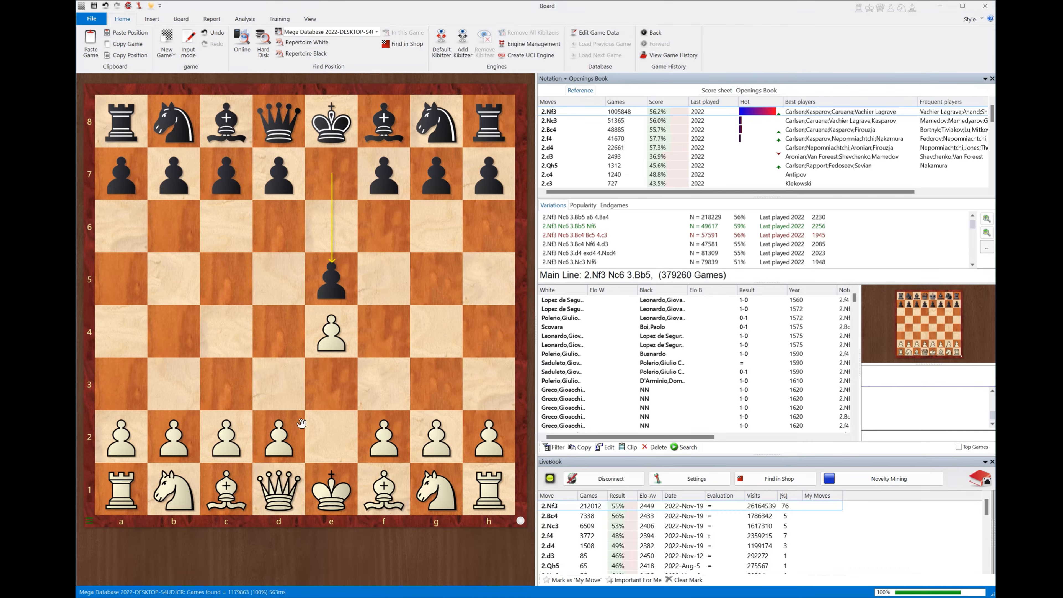
{"action": "left_click_drag", "start_coordinate": [126, 436], "coordinate": [120, 385]}
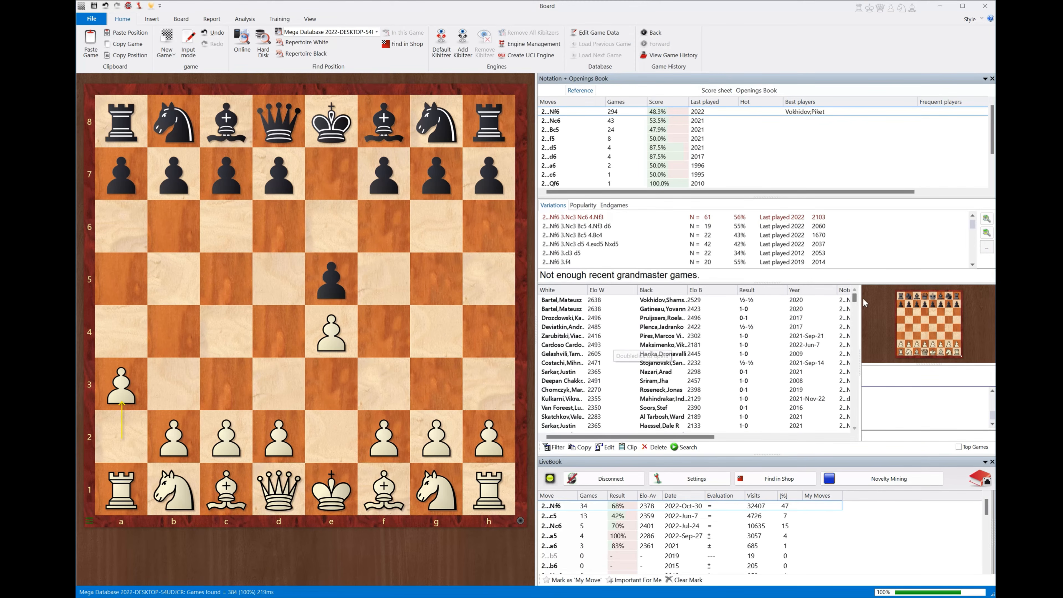
- Browse the reference games for the position after 2.a3 and view its Popularity and Endgames statistics
{"action": "scroll", "coordinate": [857, 303], "scroll_direction": "down", "scroll_amount": 1}
{"action": "left_click_drag", "start_coordinate": [858, 303], "coordinate": [851, 426]}
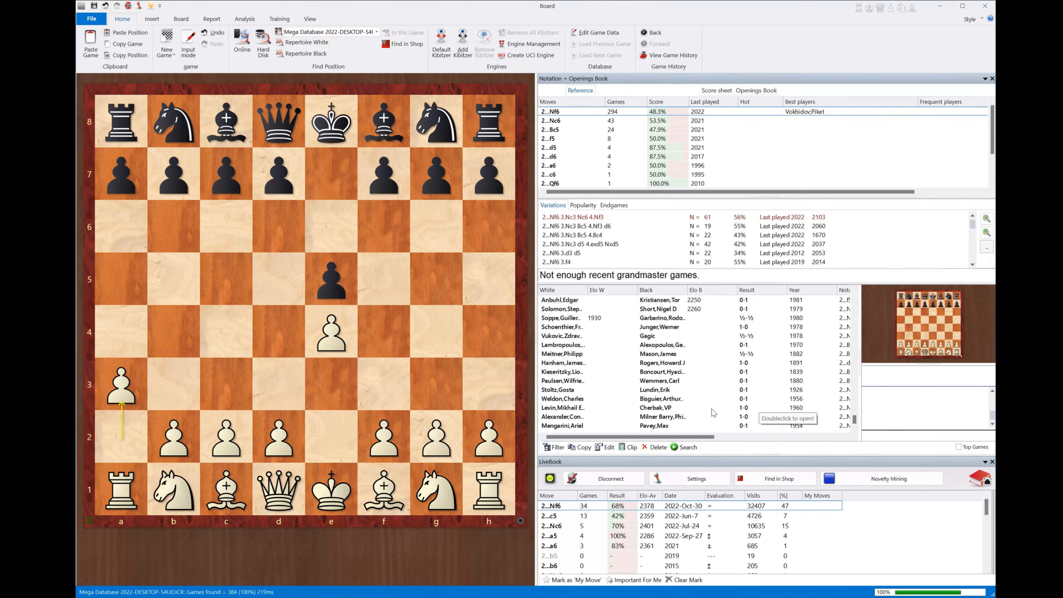
{"action": "left_click_drag", "start_coordinate": [854, 421], "coordinate": [854, 300]}
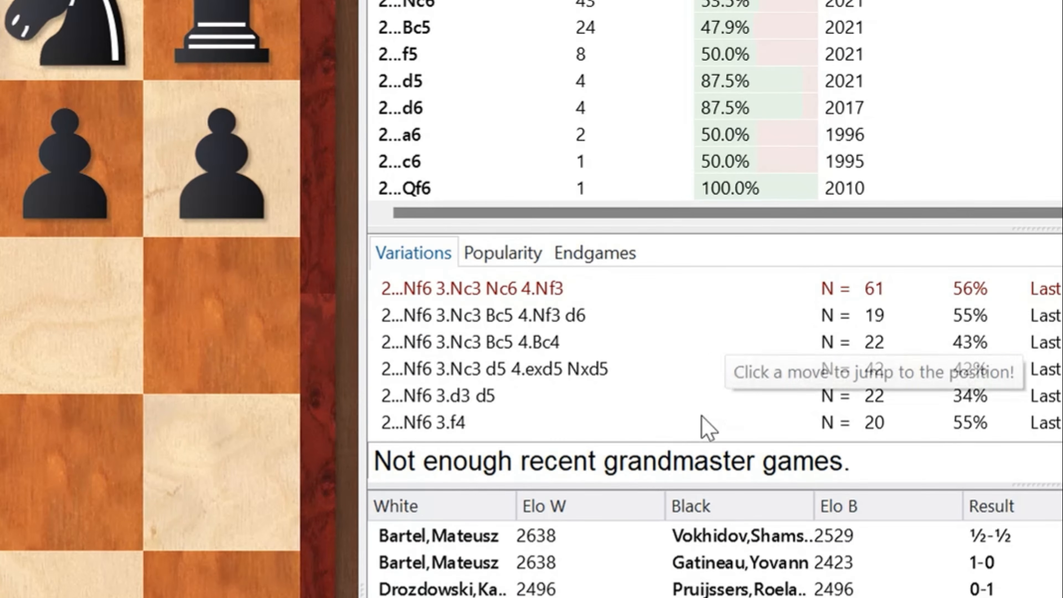
{"action": "left_click", "coordinate": [503, 254]}
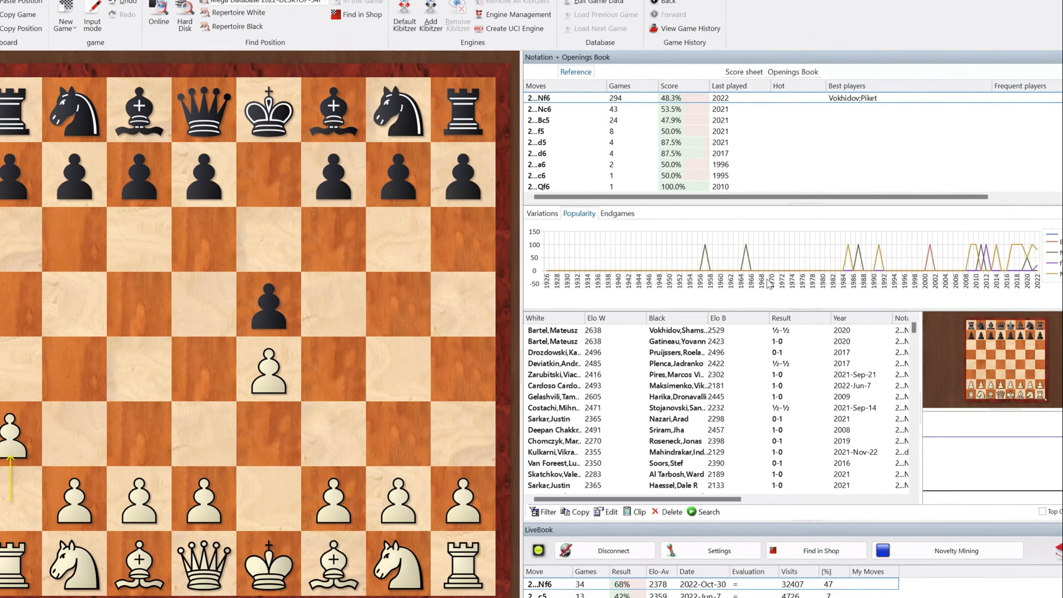
{"action": "left_click", "coordinate": [627, 217]}
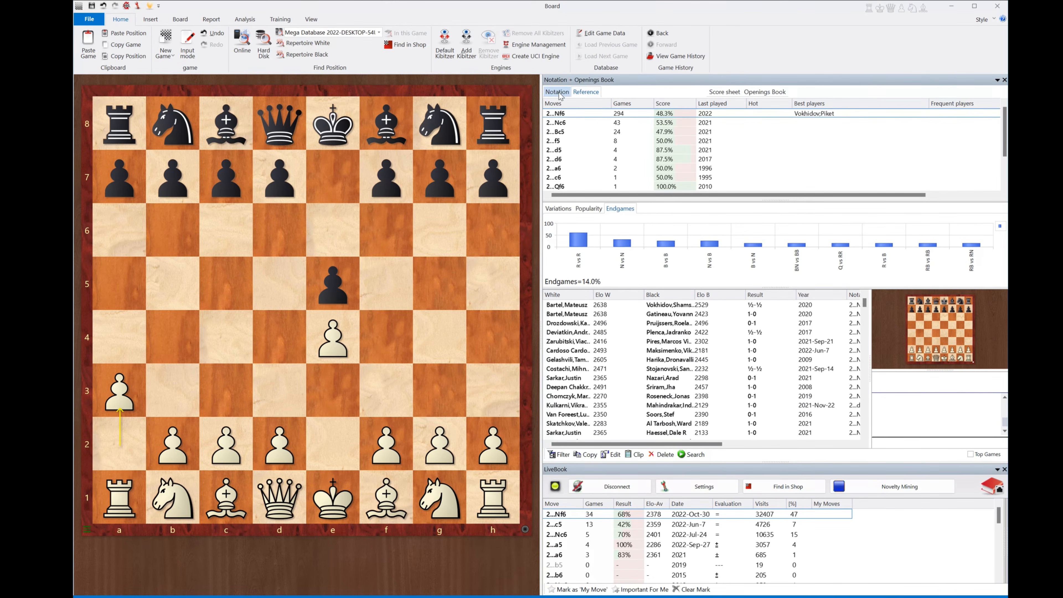
- View the board's Notation, Replay training and Plan Explorer views, return to the notation, and close the board
{"action": "left_click", "coordinate": [559, 95]}
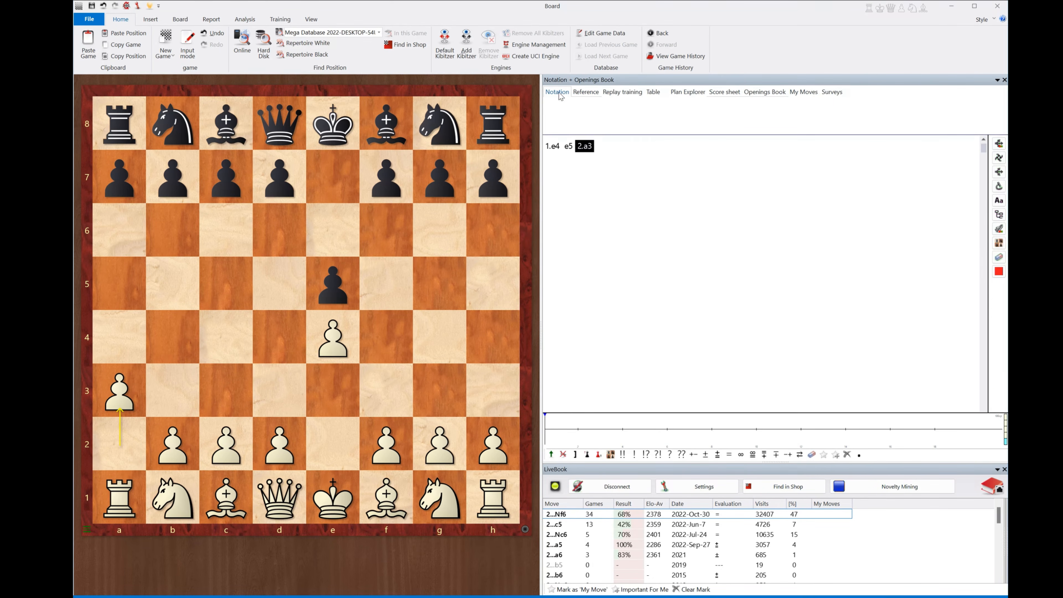
{"action": "left_click", "coordinate": [632, 97]}
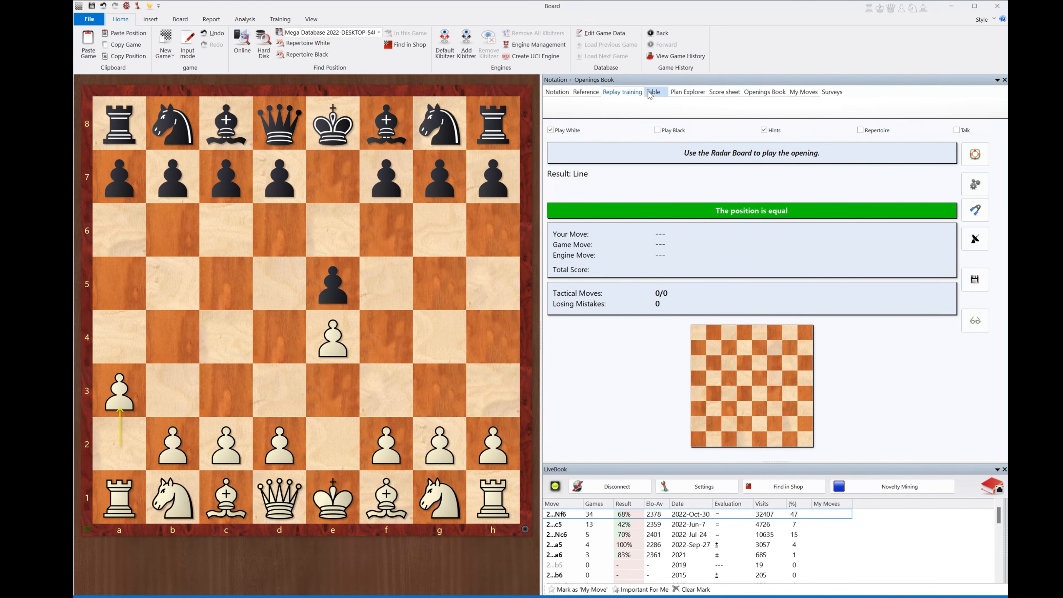
{"action": "left_click", "coordinate": [683, 95]}
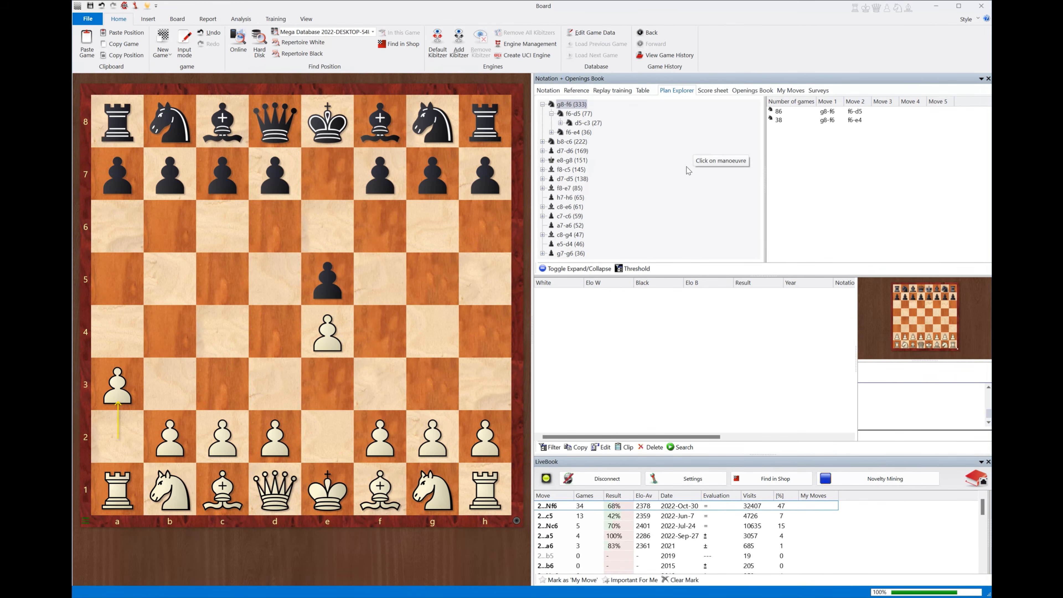
{"action": "left_click", "coordinate": [550, 90]}
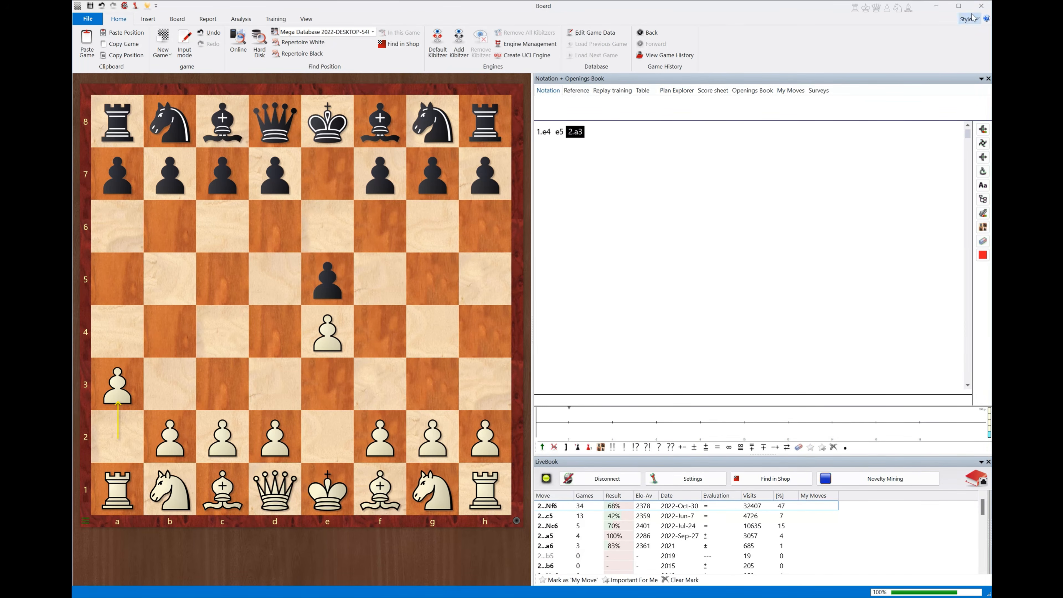
{"action": "left_click", "coordinate": [982, 6]}
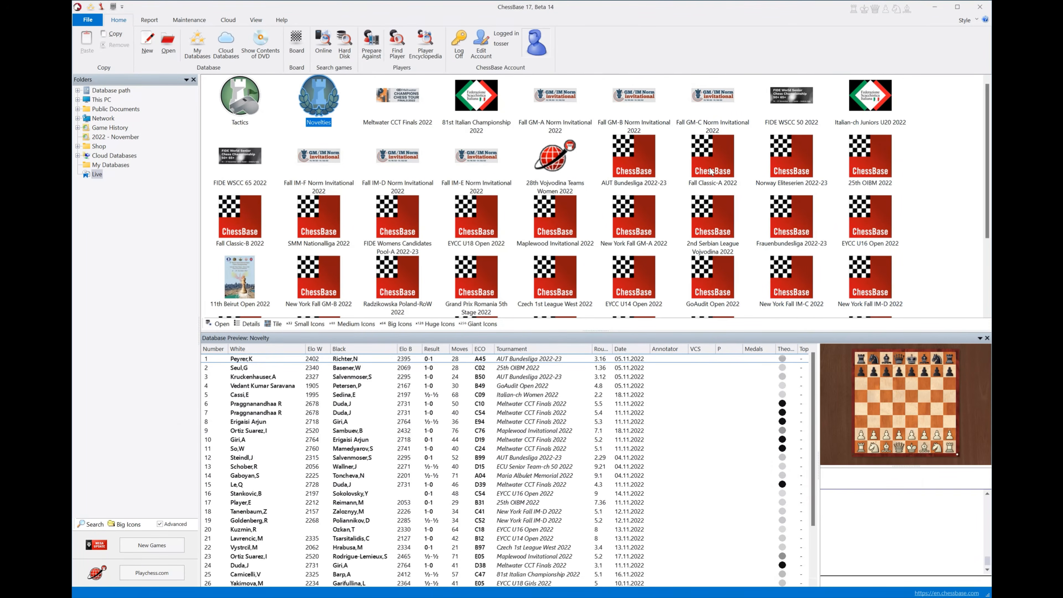